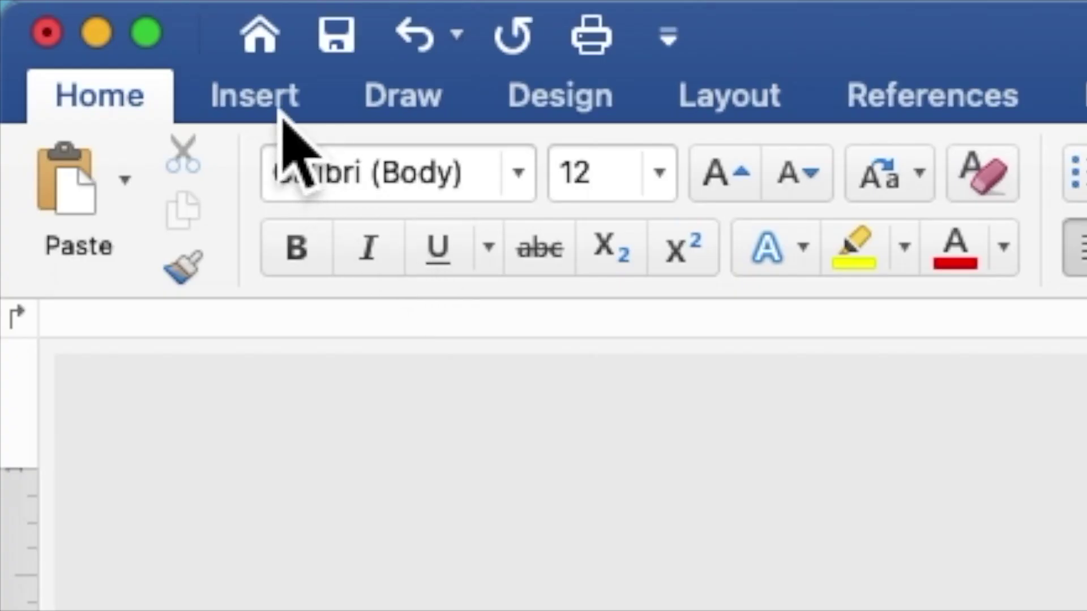
# Step: Insert the picture BURGUNDY/MAROON FLOWERS.jpg, a floral gold-frame image, from file
pyautogui.click(280, 108)
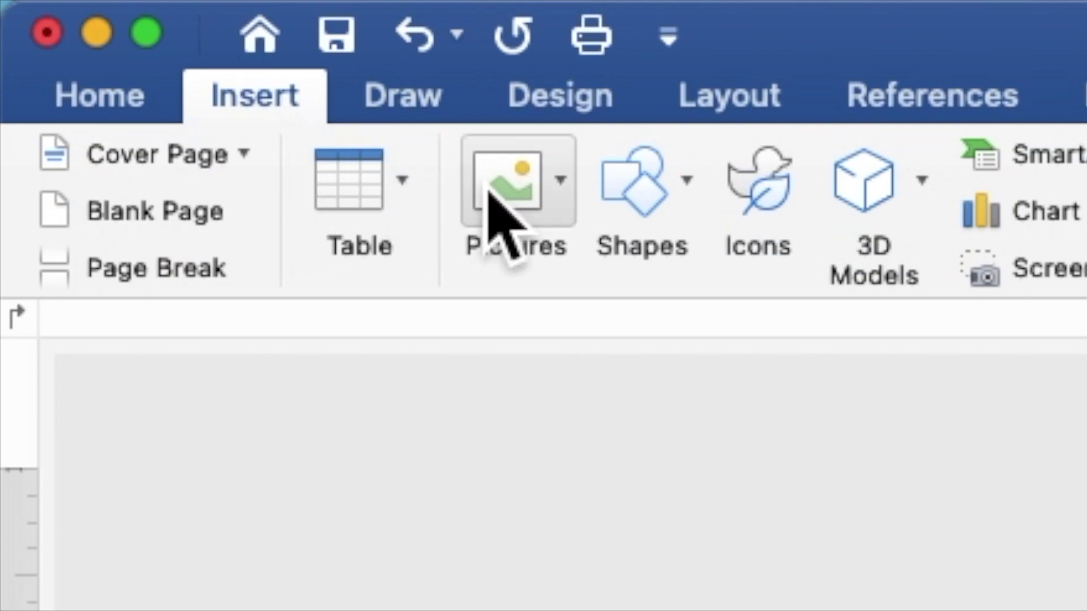
pyautogui.click(515, 196)
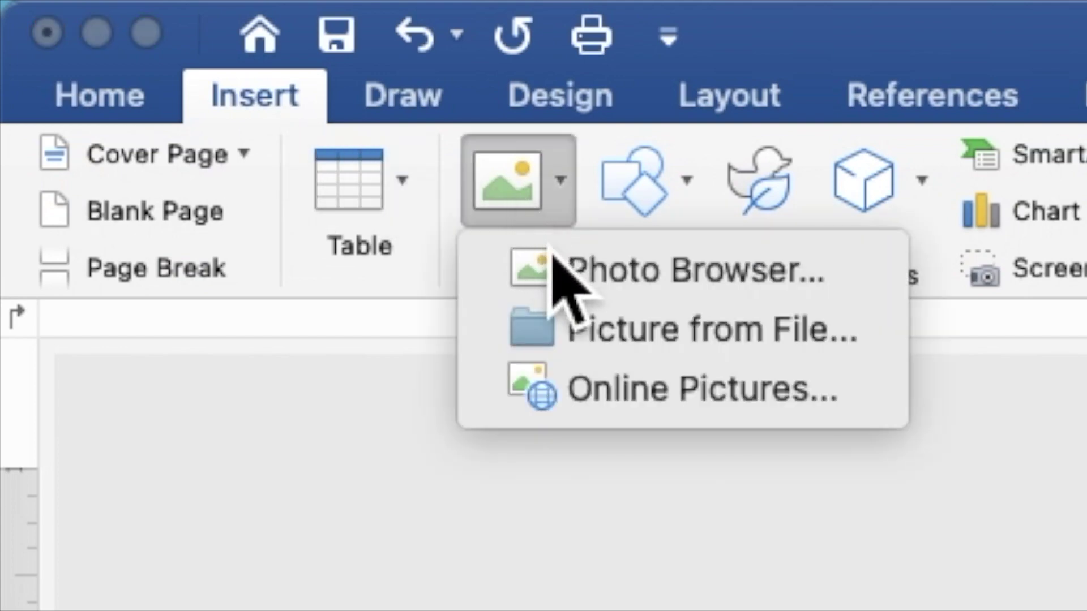
pyautogui.click(597, 337)
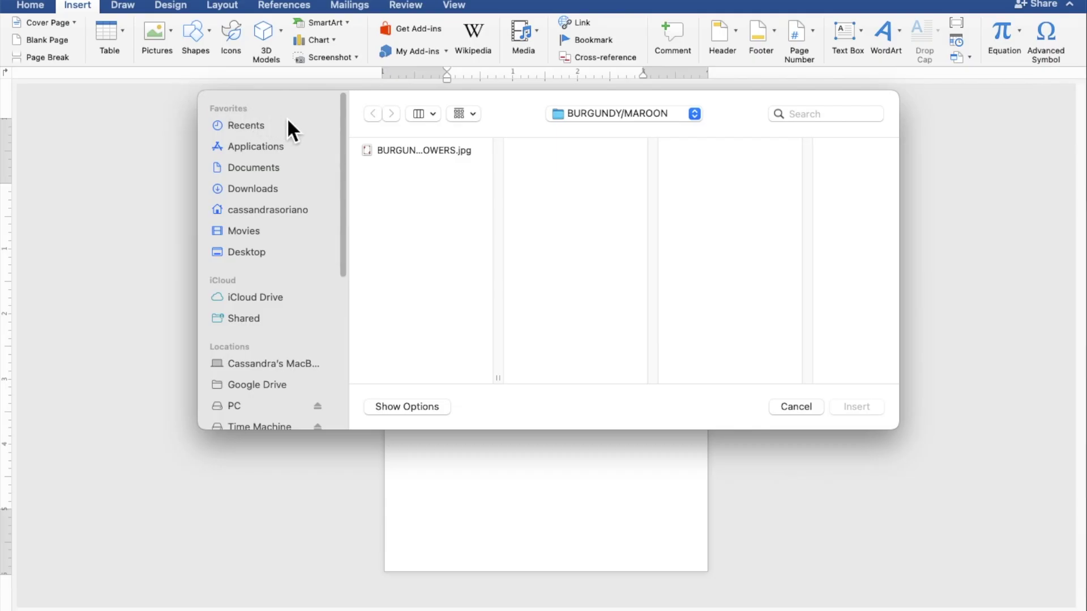
pyautogui.click(401, 151)
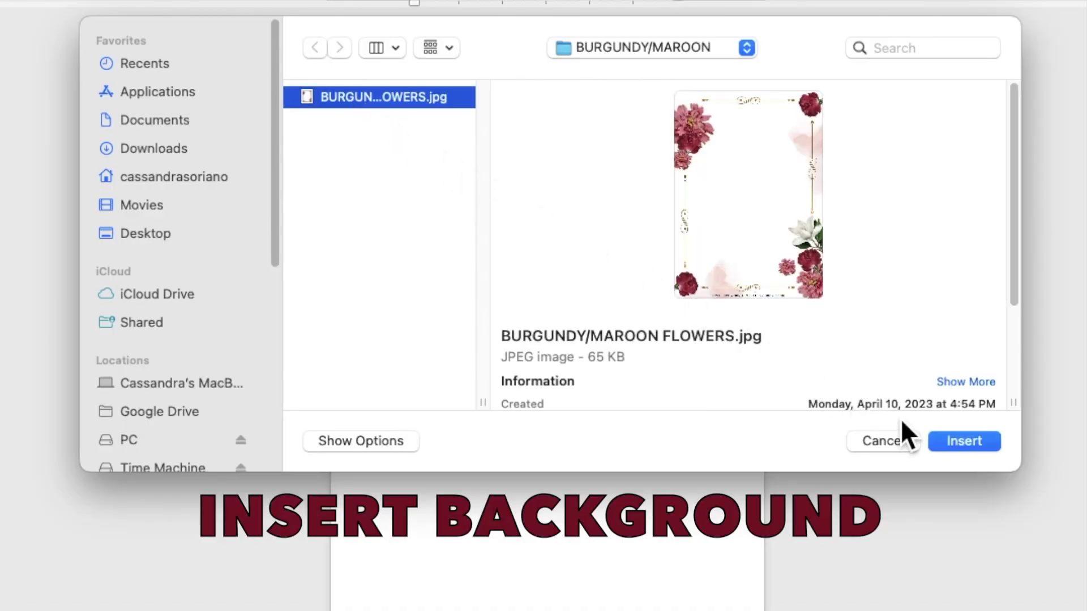
pyautogui.click(957, 443)
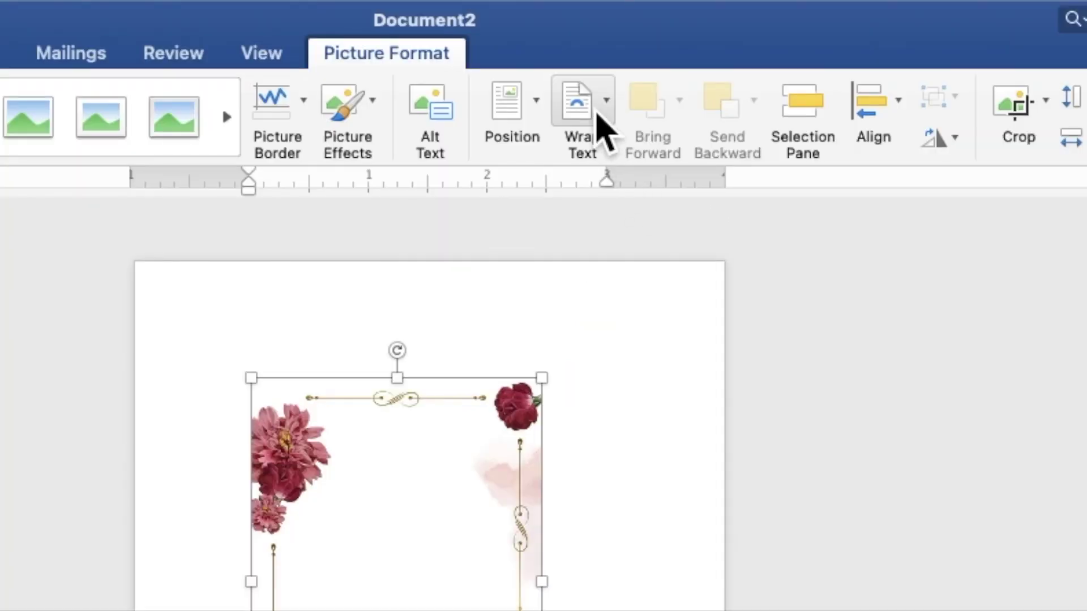
# Step: Put the floral frame behind text and enlarge it to fill the page at 7.2" by 5.13"
pyautogui.click(637, 39)
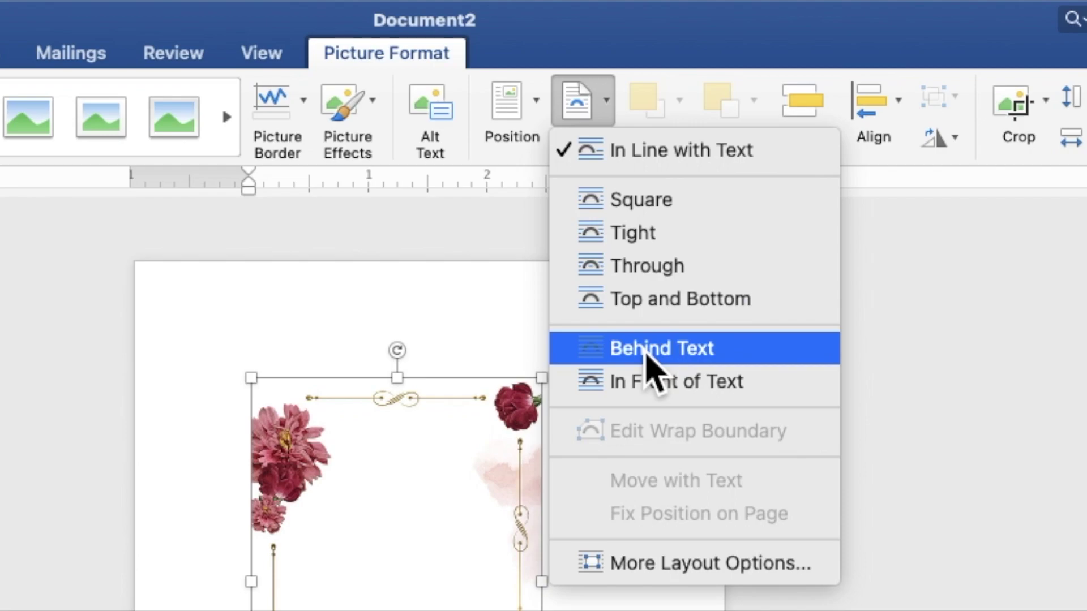
pyautogui.click(646, 352)
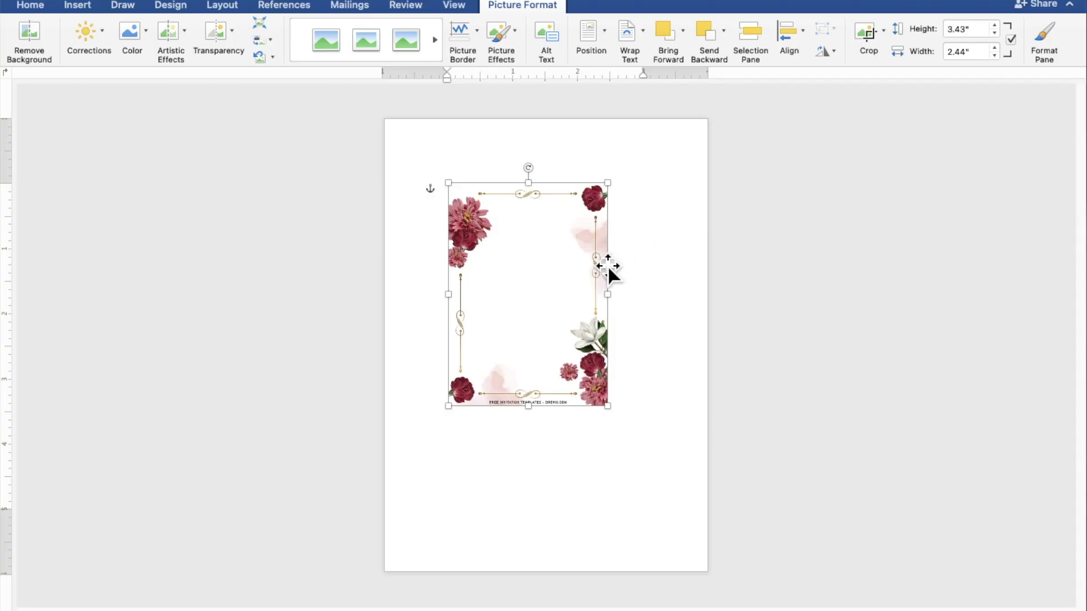
pyautogui.moveTo(597, 274); pyautogui.dragTo(532, 208)
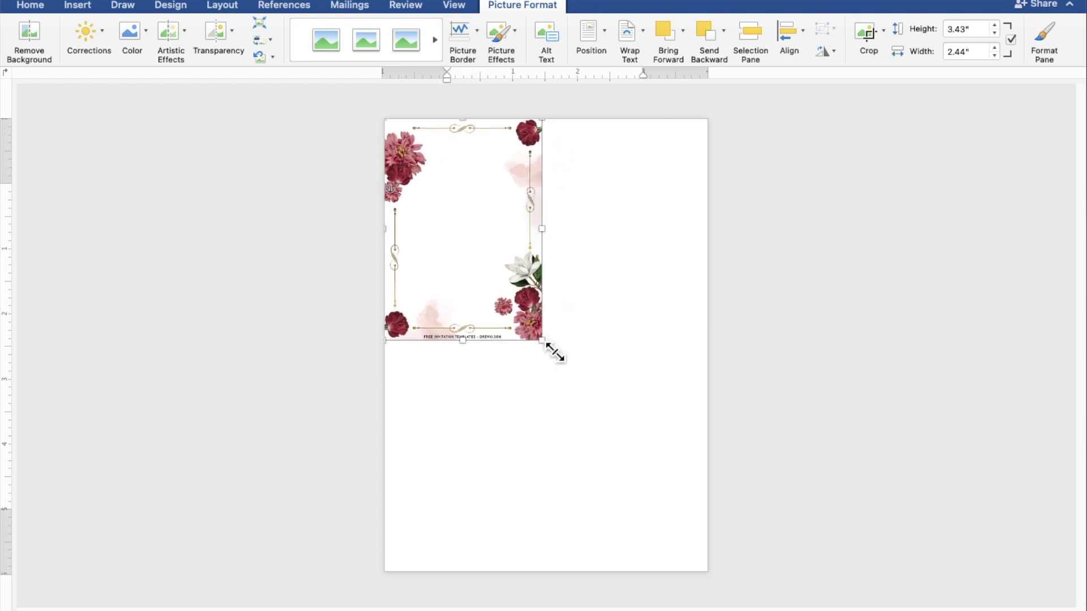
pyautogui.moveTo(544, 342)
pyautogui.mouseDown()
pyautogui.moveTo(573, 393)
pyautogui.moveTo(718, 558)
pyautogui.mouseUp()
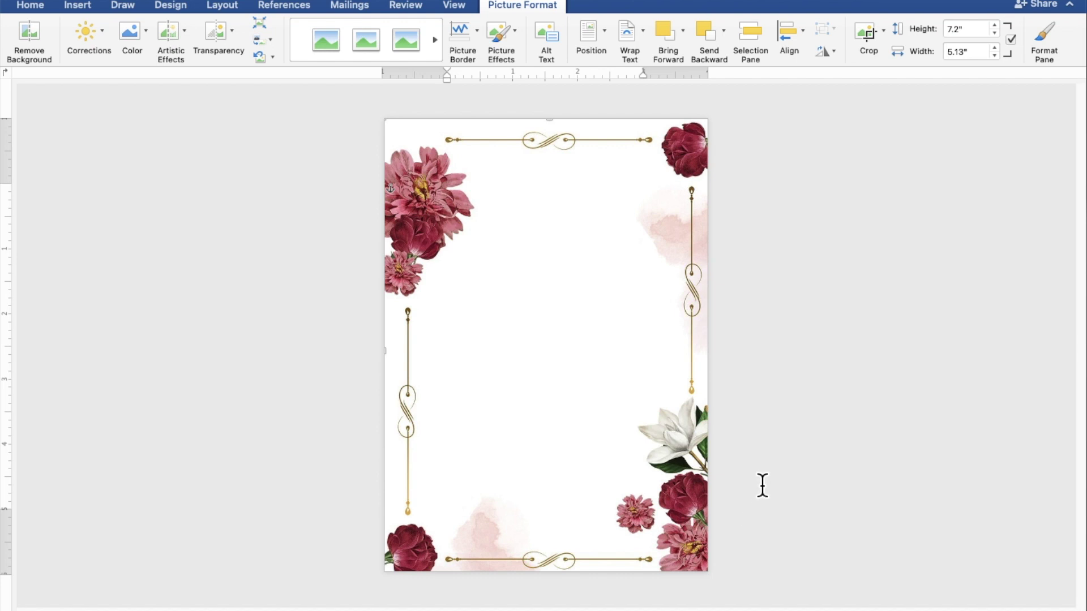
pyautogui.press('Left')
pyautogui.press('Left')
pyautogui.press('Left')
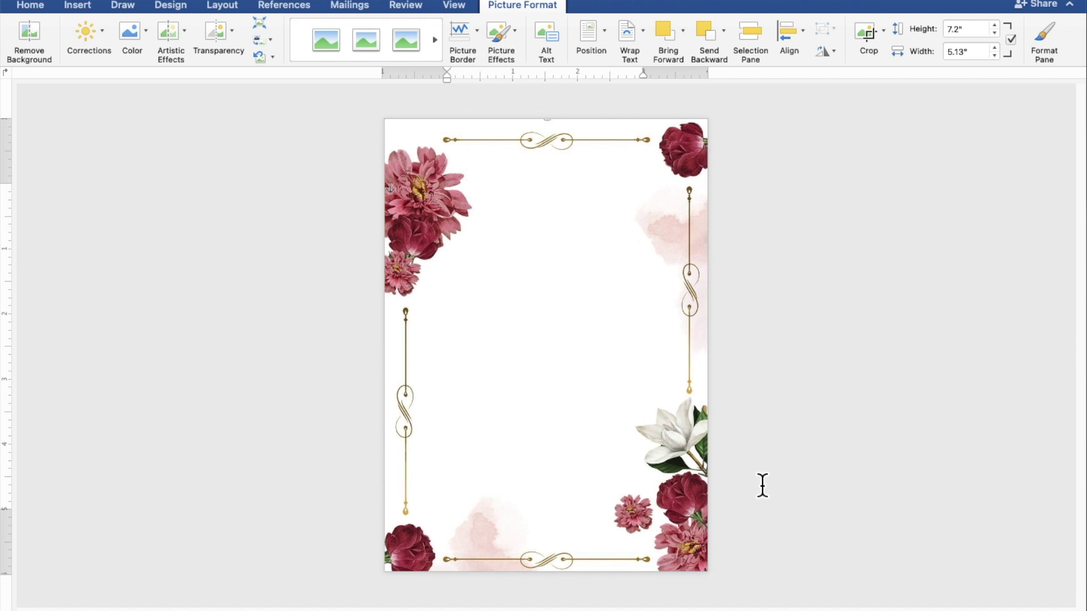
pyautogui.press('Left')
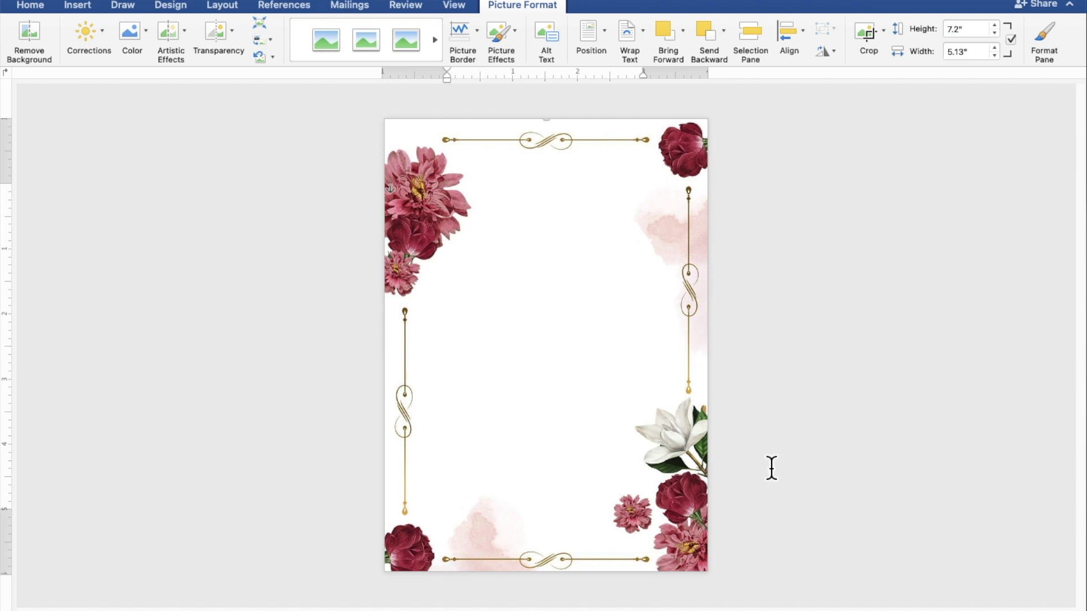
pyautogui.click(900, 322)
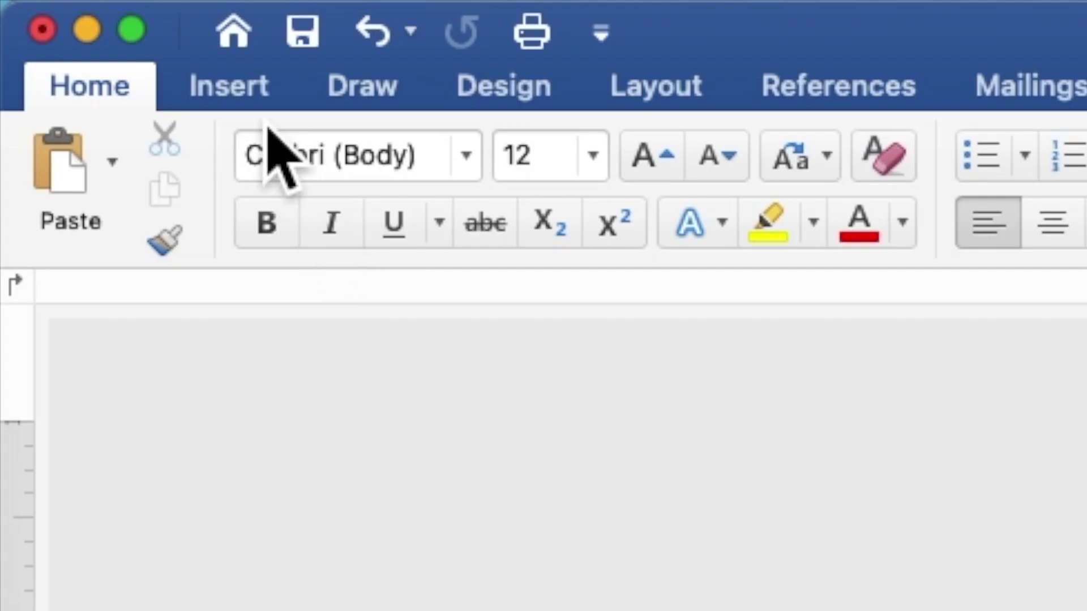
# Step: Draw a 5.02" by 4" rectangle over the frame's inner area
pyautogui.click(254, 101)
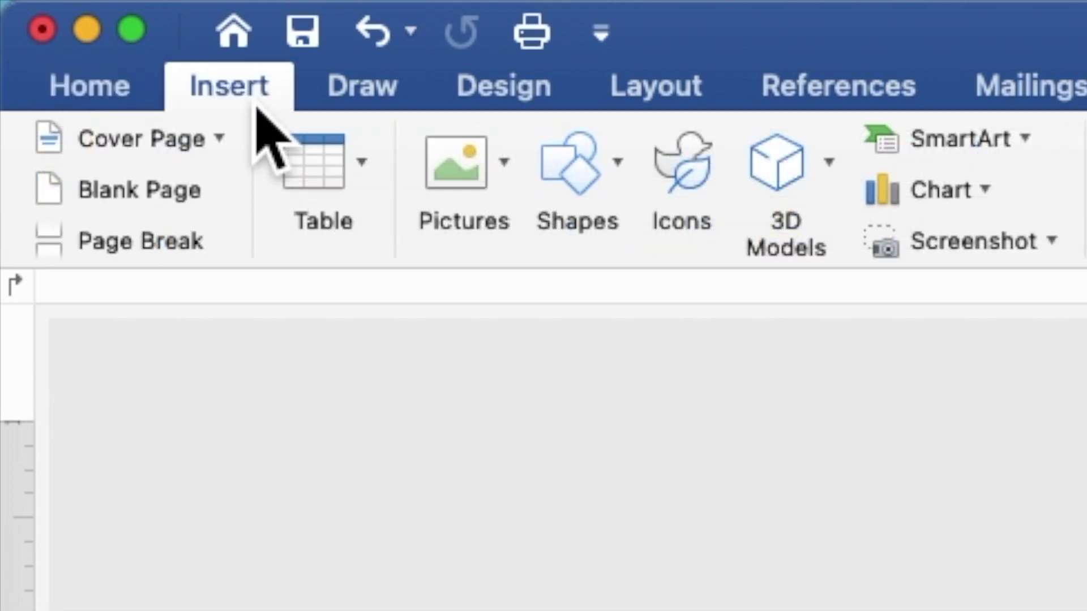
pyautogui.click(567, 164)
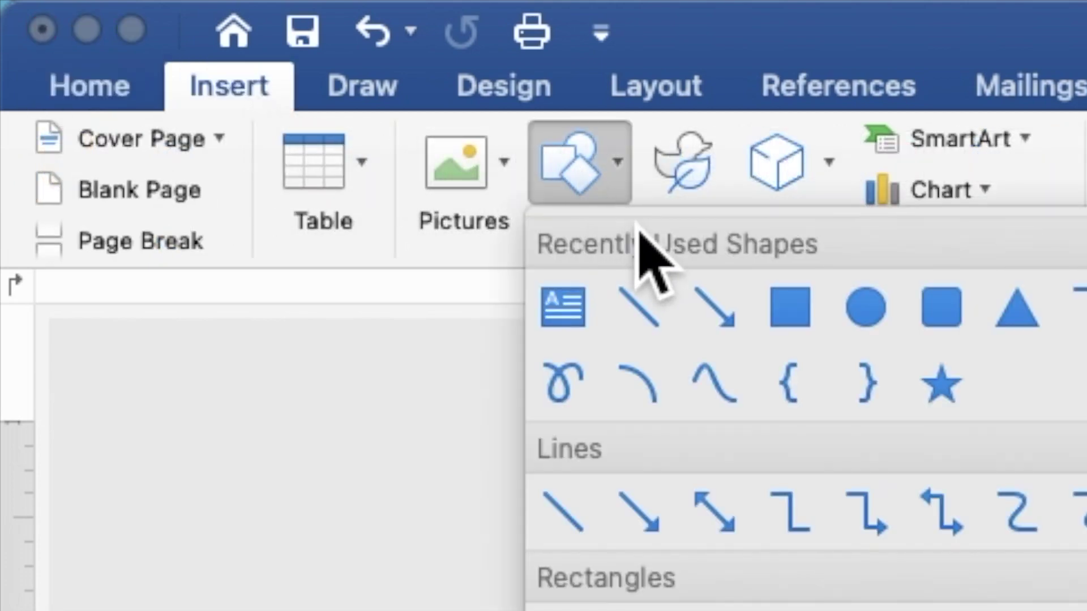
pyautogui.click(793, 311)
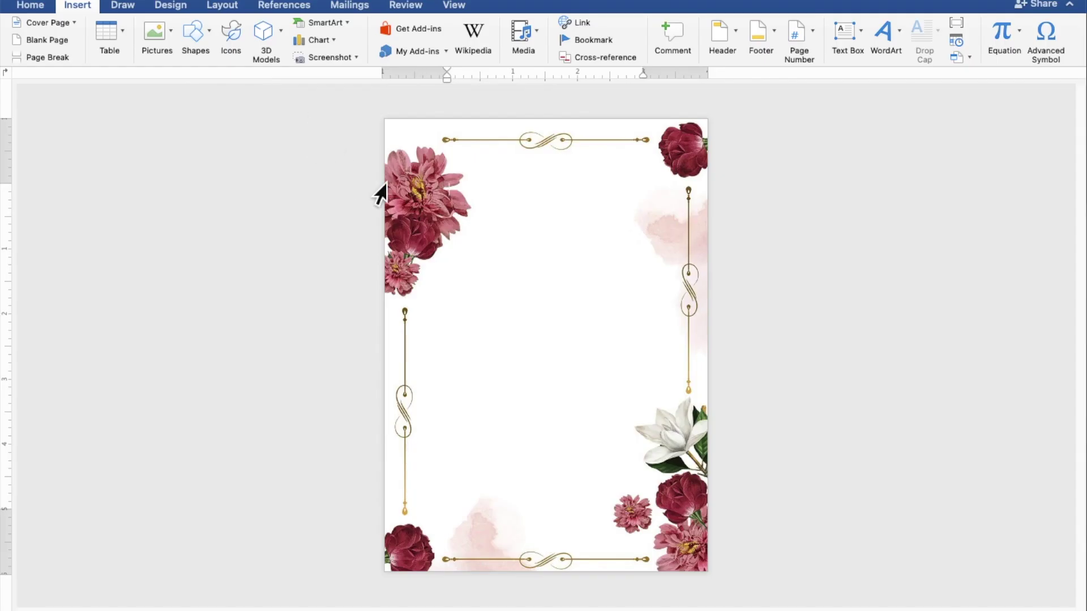
pyautogui.moveTo(419, 189)
pyautogui.mouseDown()
pyautogui.moveTo(494, 363)
pyautogui.moveTo(656, 521)
pyautogui.moveTo(689, 525)
pyautogui.mouseUp()
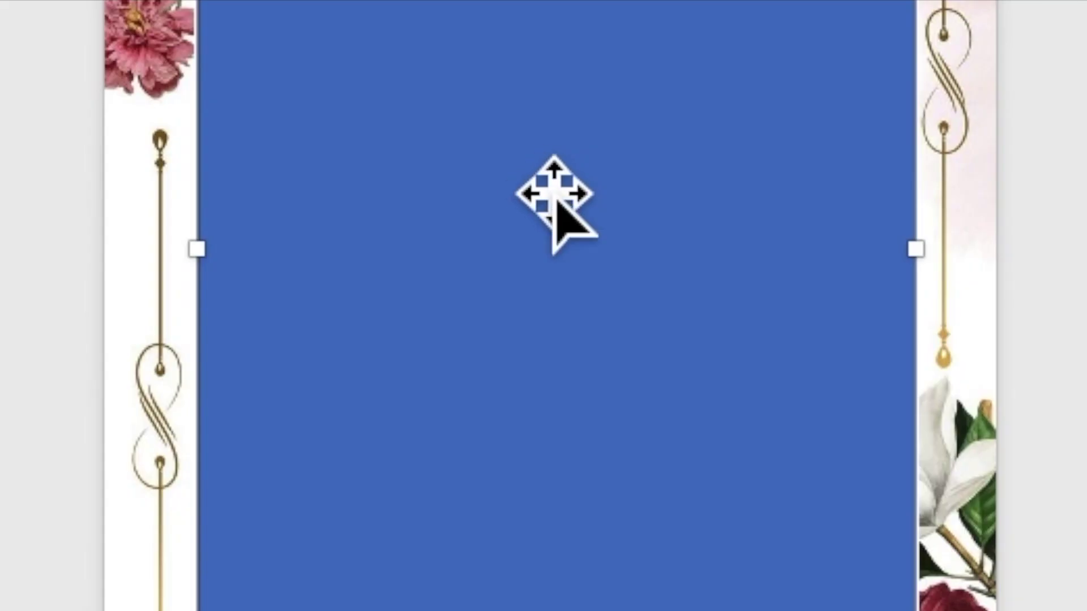
# Step: Use Add Text on the blue rectangle so it can hold typed text
pyautogui.rightClick(527, 170)
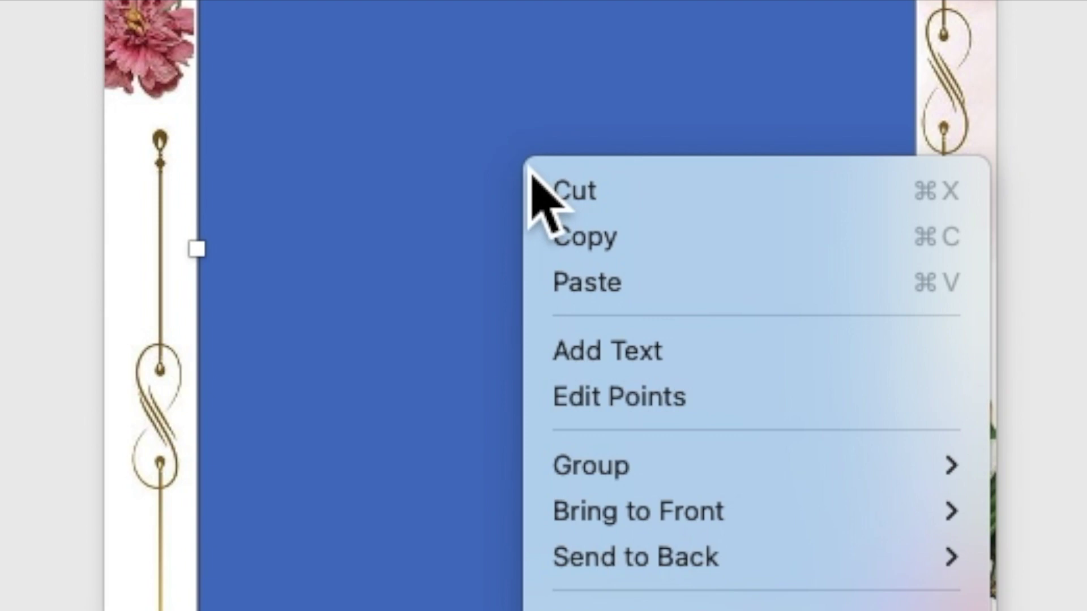
pyautogui.click(605, 368)
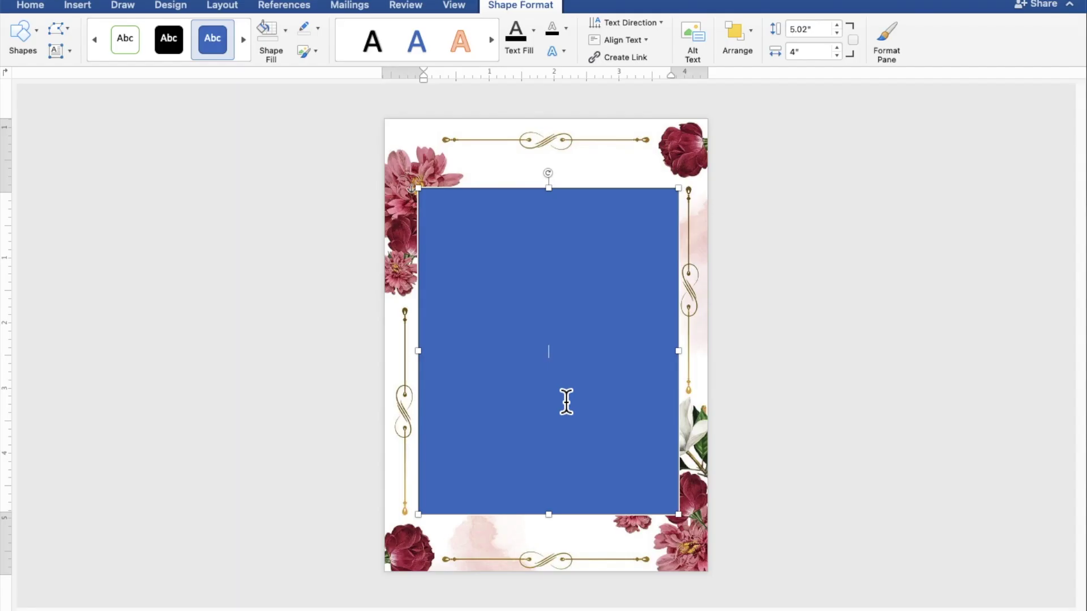
pyautogui.scroll(5, 566, 402)
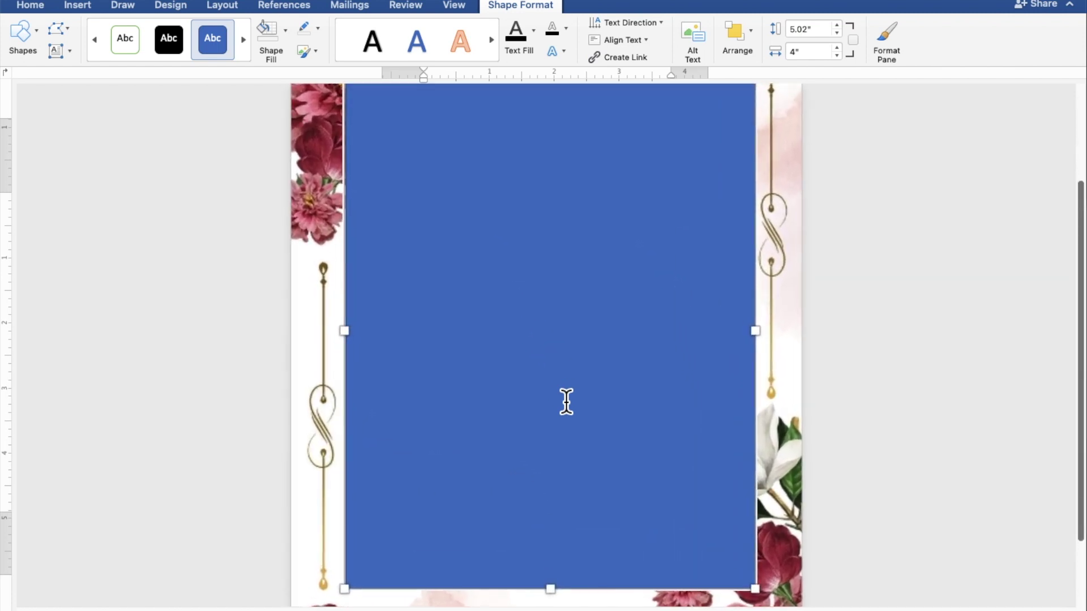
pyautogui.scroll(2, 567, 402)
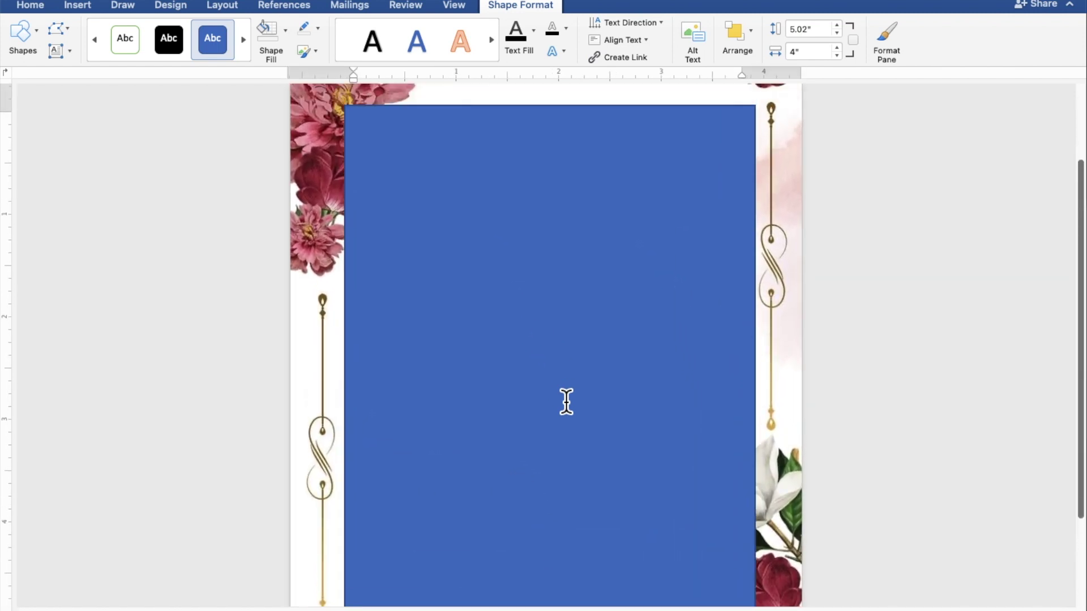
pyautogui.scroll(-1, 570, 402)
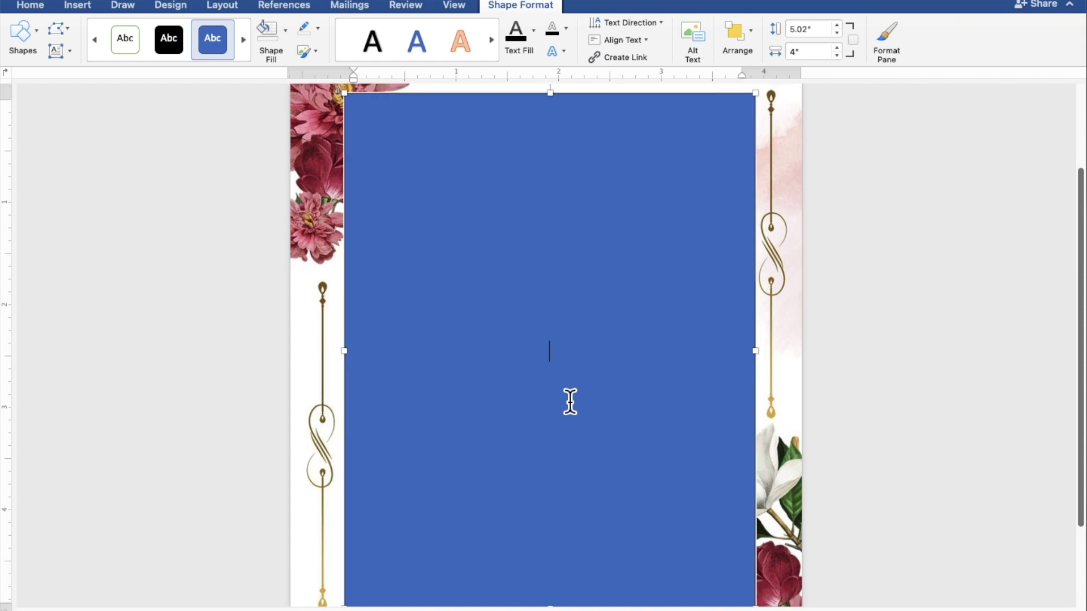
pyautogui.scroll(-1, 570, 402)
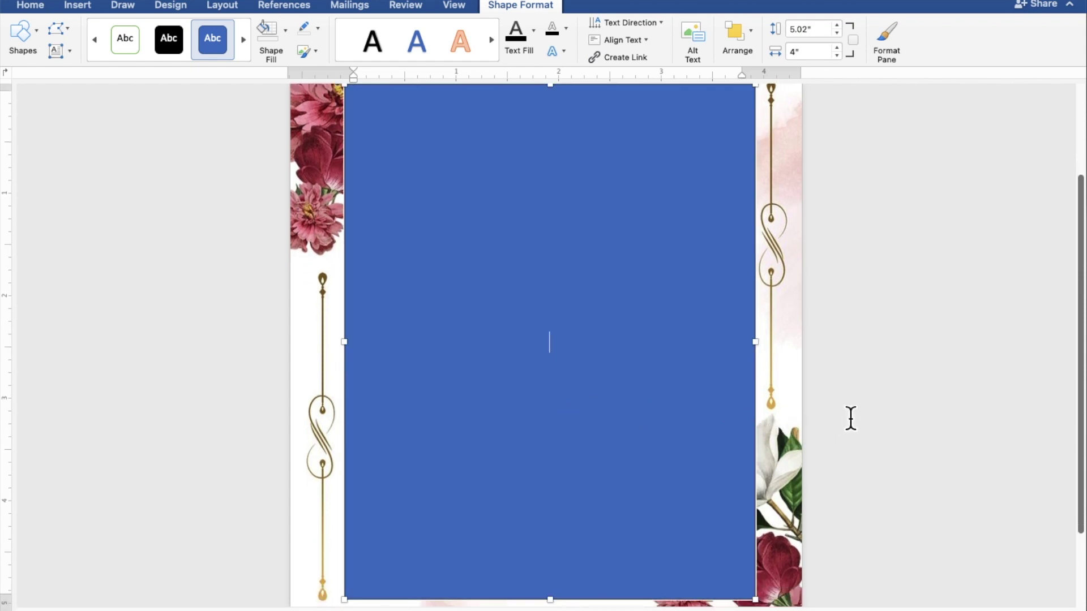
# Step: Type 'TOGETHER WITH THEIR FAMILY' followed by a blank line
pyautogui.write('TOGETHER WITH THE')
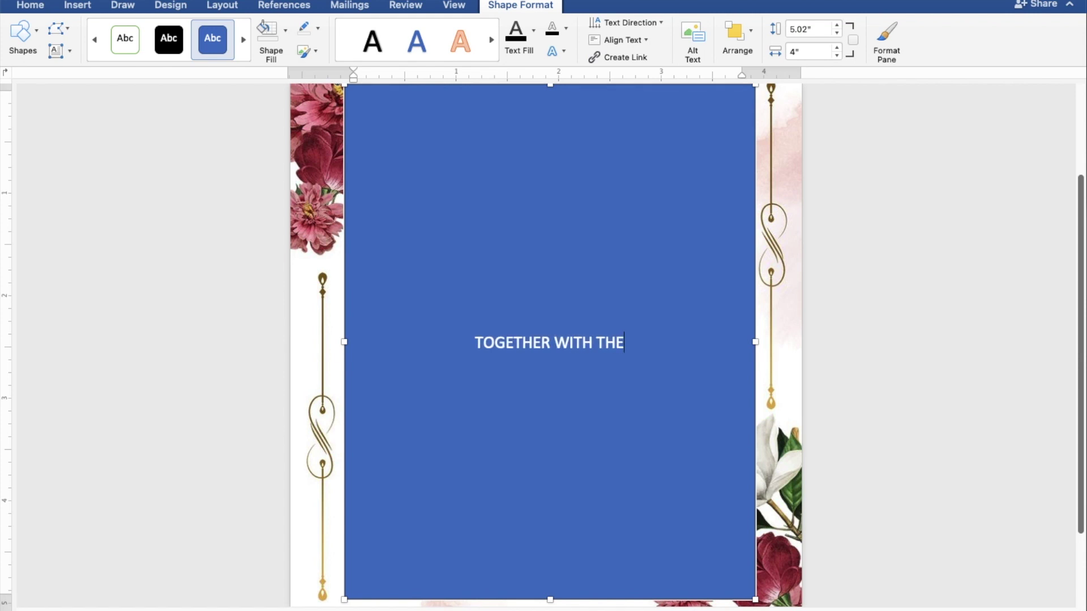
pyautogui.write('IR FAMILY')
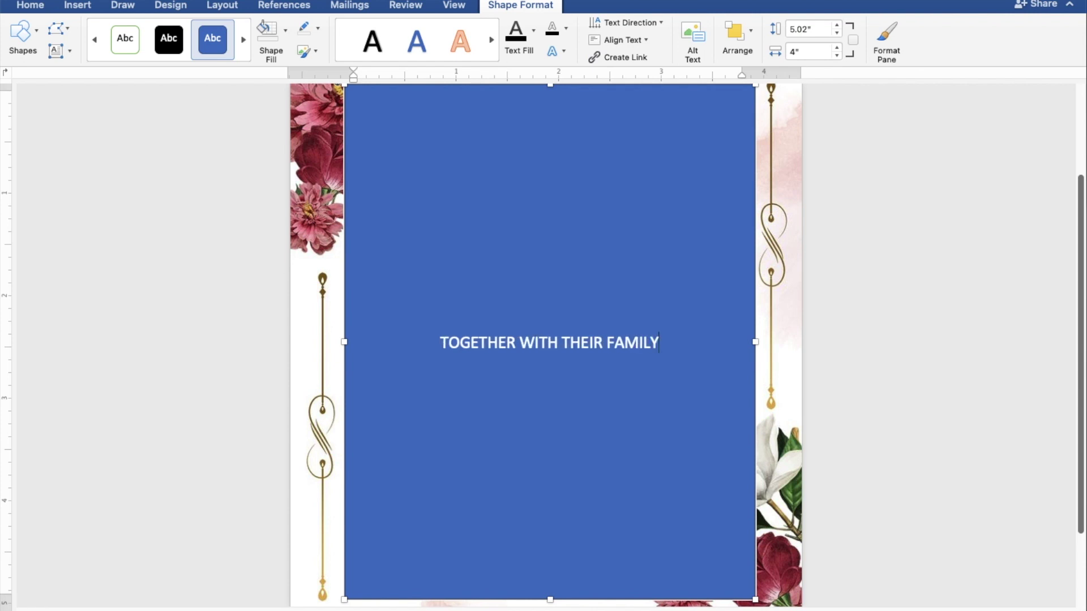
pyautogui.press('Return')
pyautogui.press('Return')
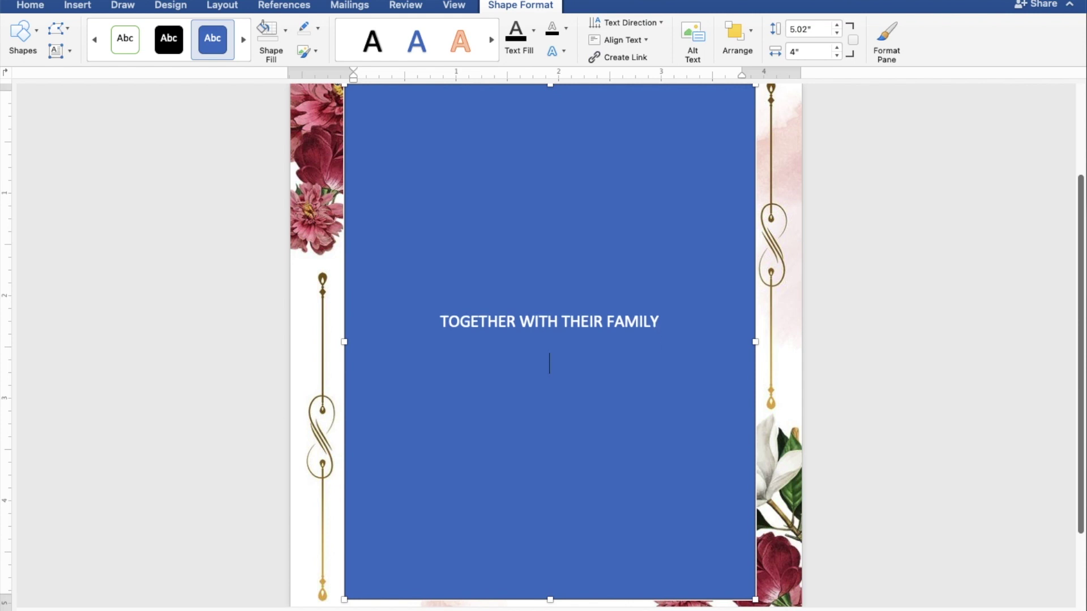
pyautogui.press('Return')
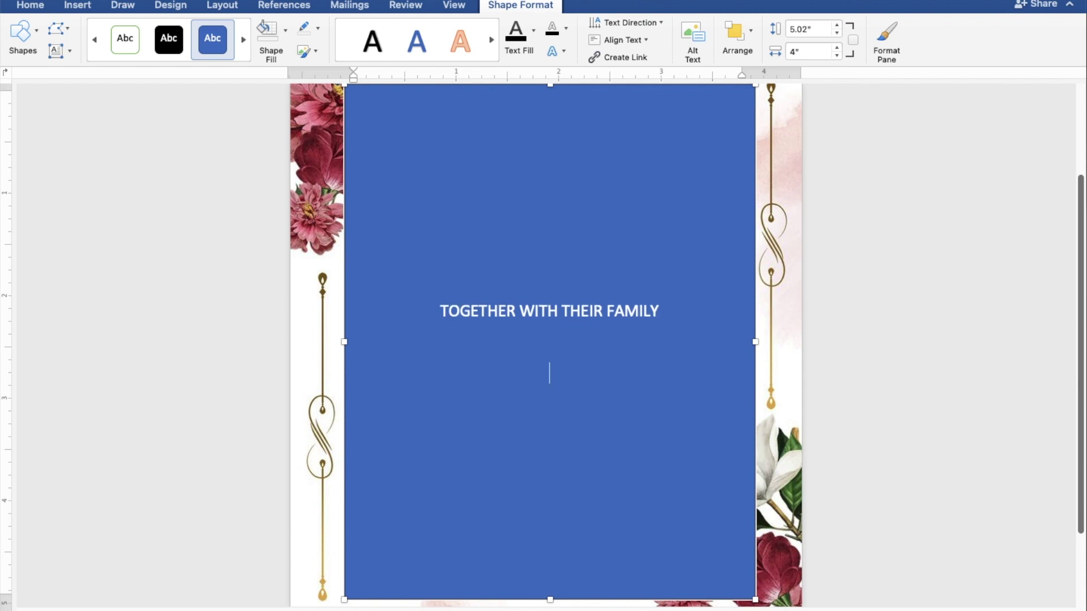
# Step: Add the groom's name, 'AND' and the bride's name on separate lines, then begin the request line
pyautogui.write('Ken ')
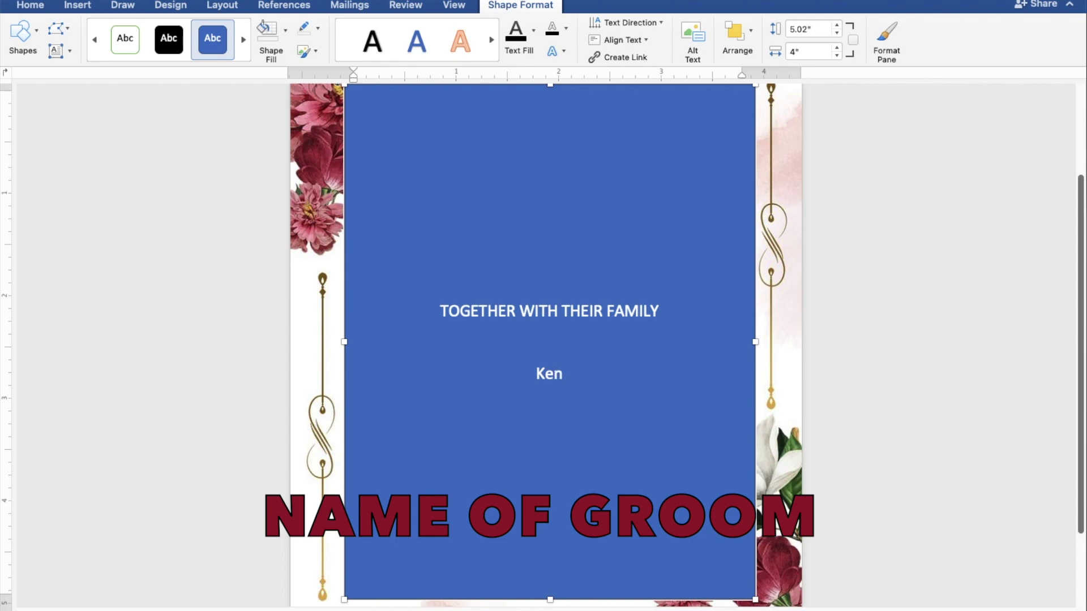
pyautogui.write('Aquin')
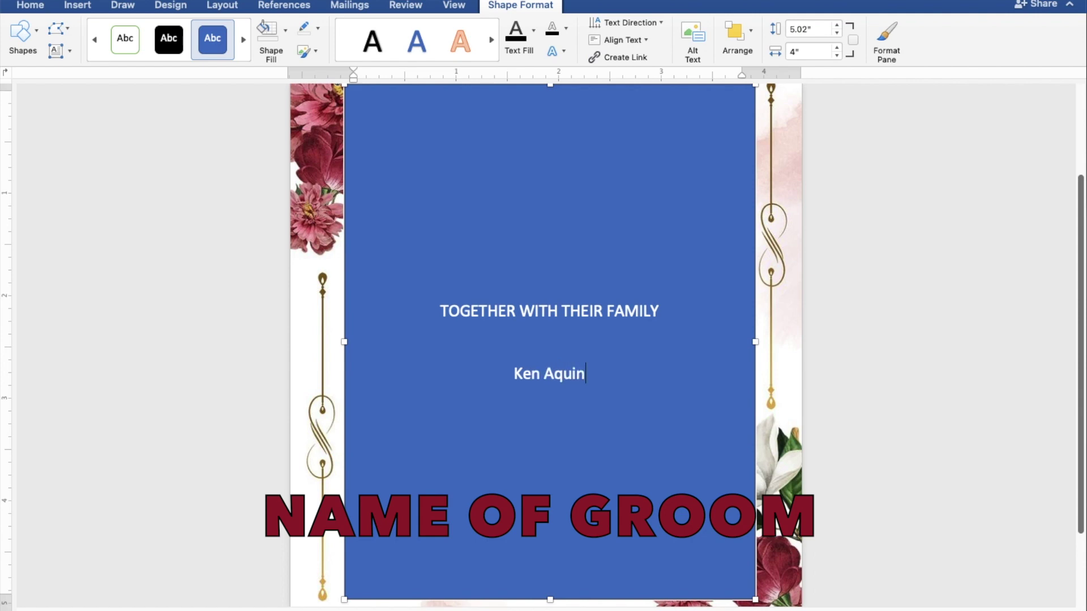
pyautogui.write('o')
pyautogui.press('Return')
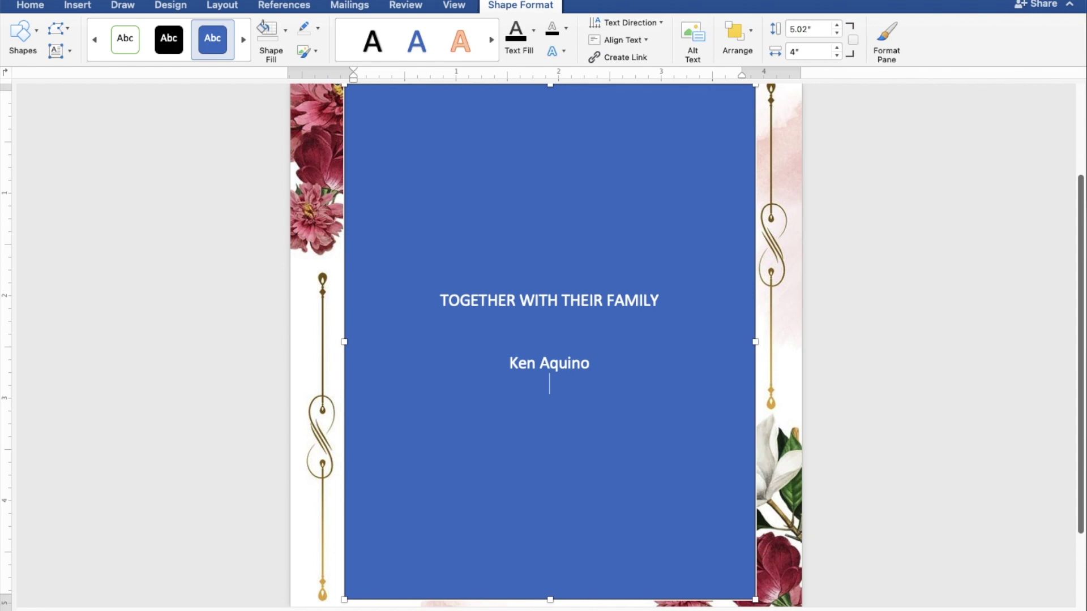
pyautogui.write('AND')
pyautogui.press('Return')
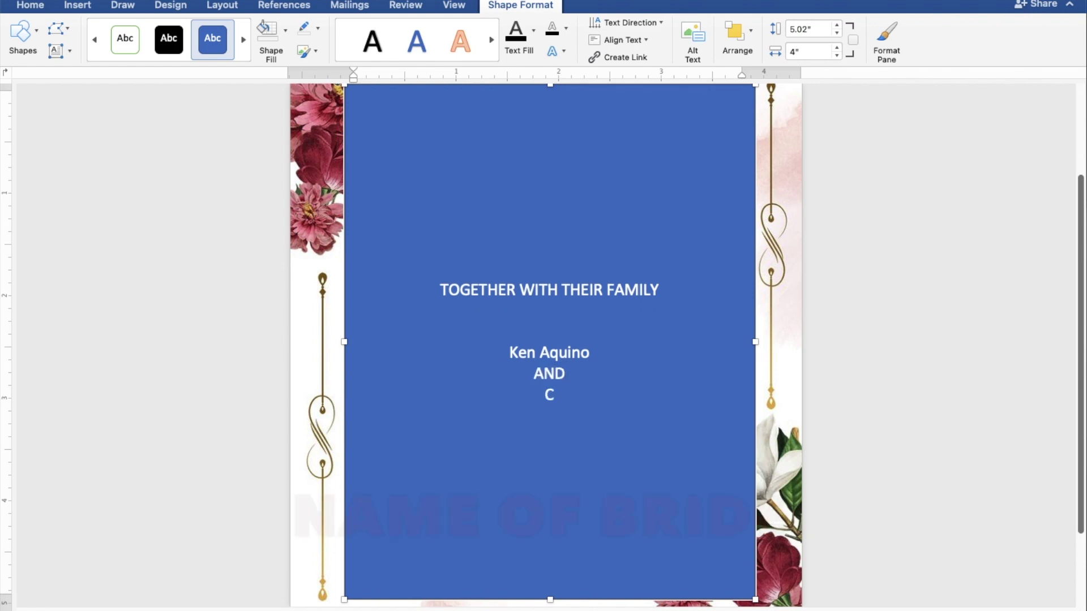
pyautogui.write('Cassy Soriano')
pyautogui.press('Return')
pyautogui.press('Return')
pyautogui.press('Return')
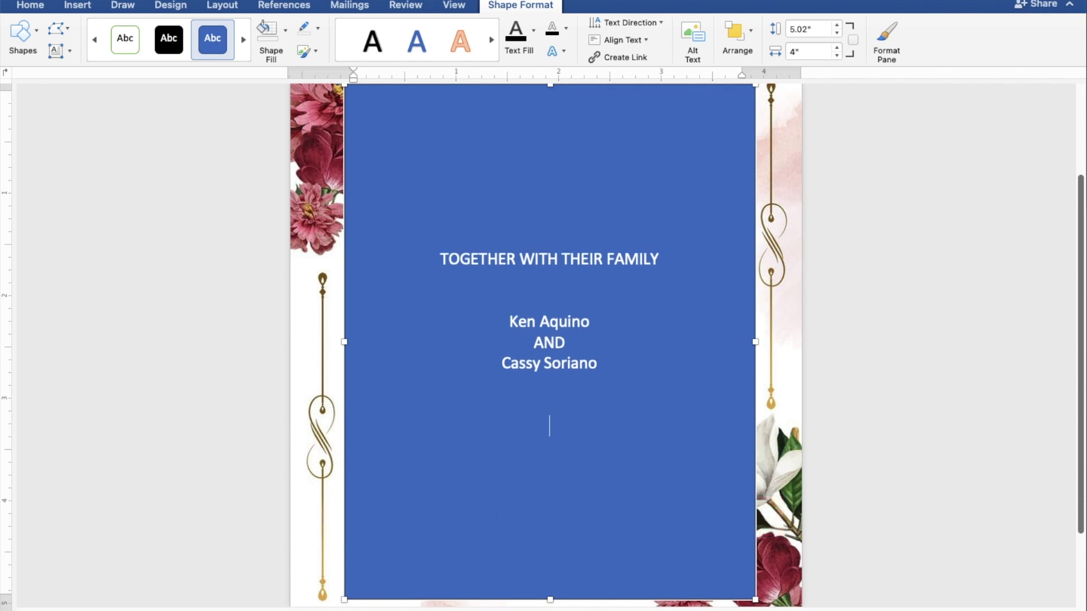
pyautogui.write('REQUES')
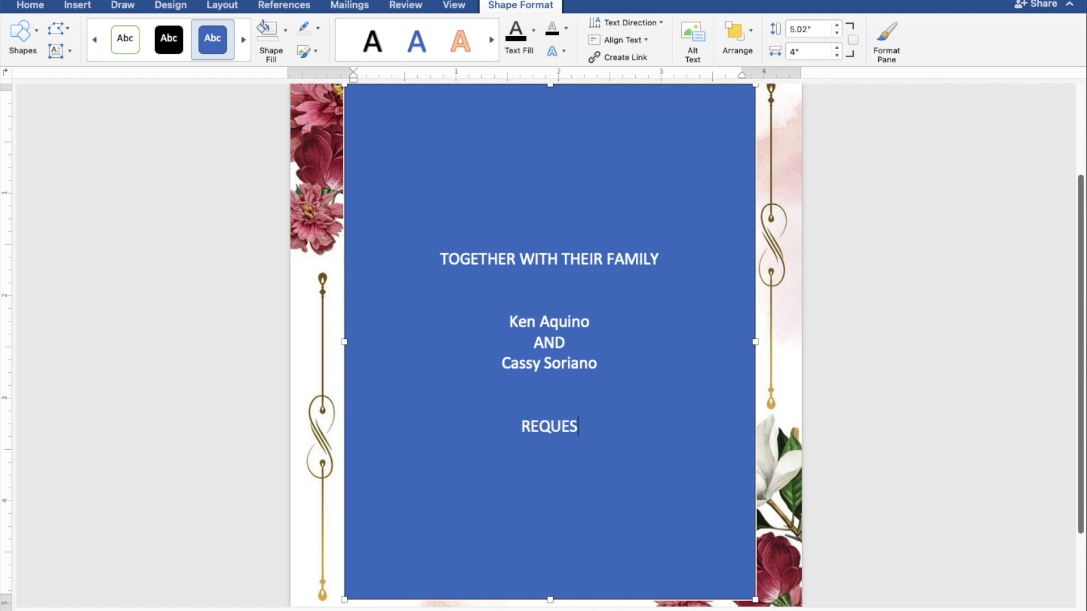
pyautogui.write('T T')
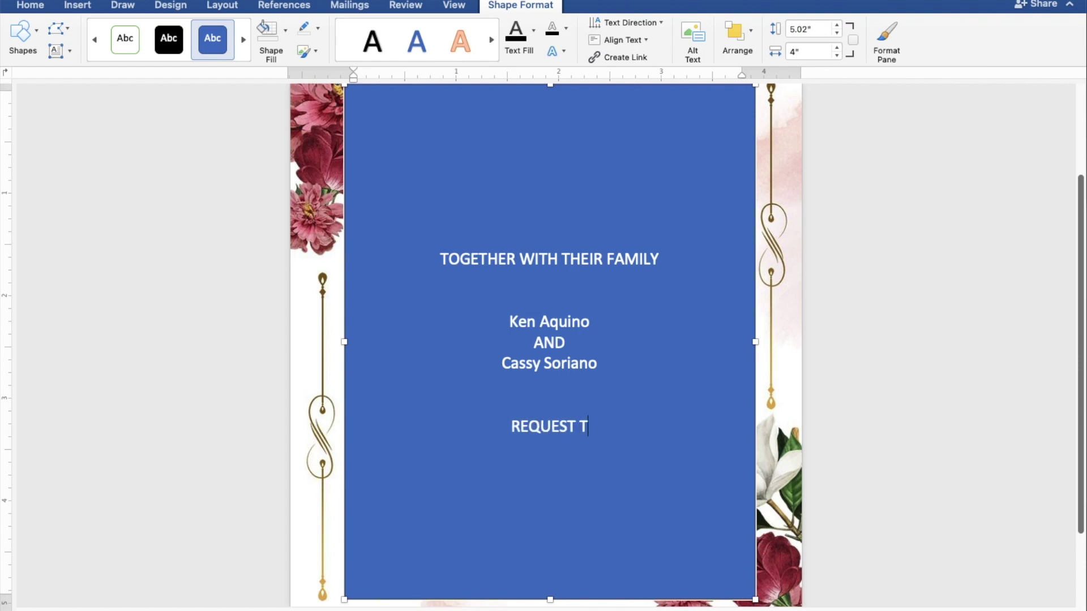
pyautogui.write('HE PLEASURE ')
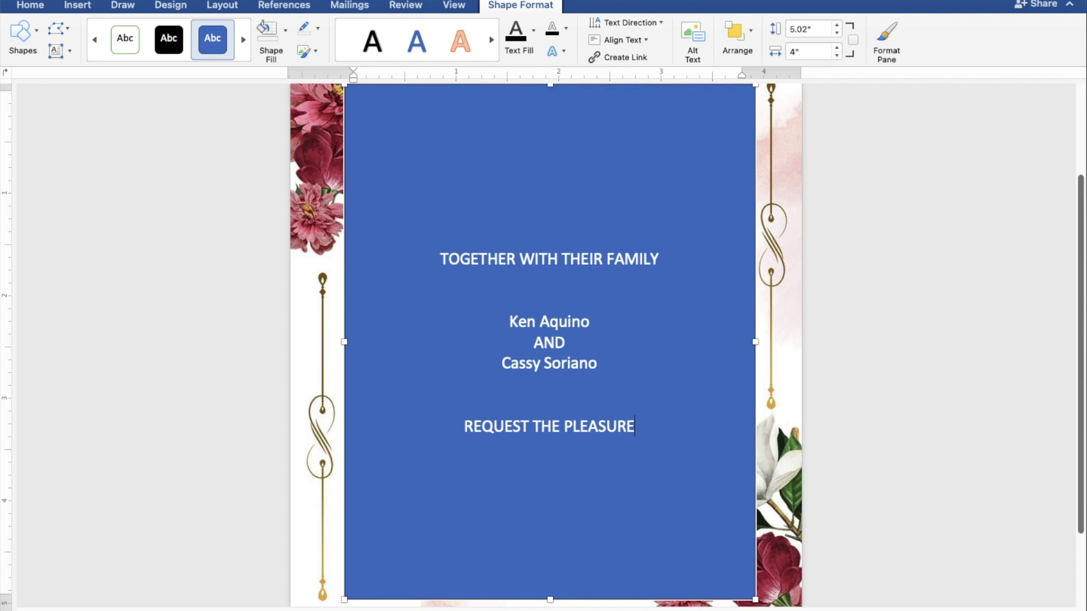
pyautogui.write('OF ')
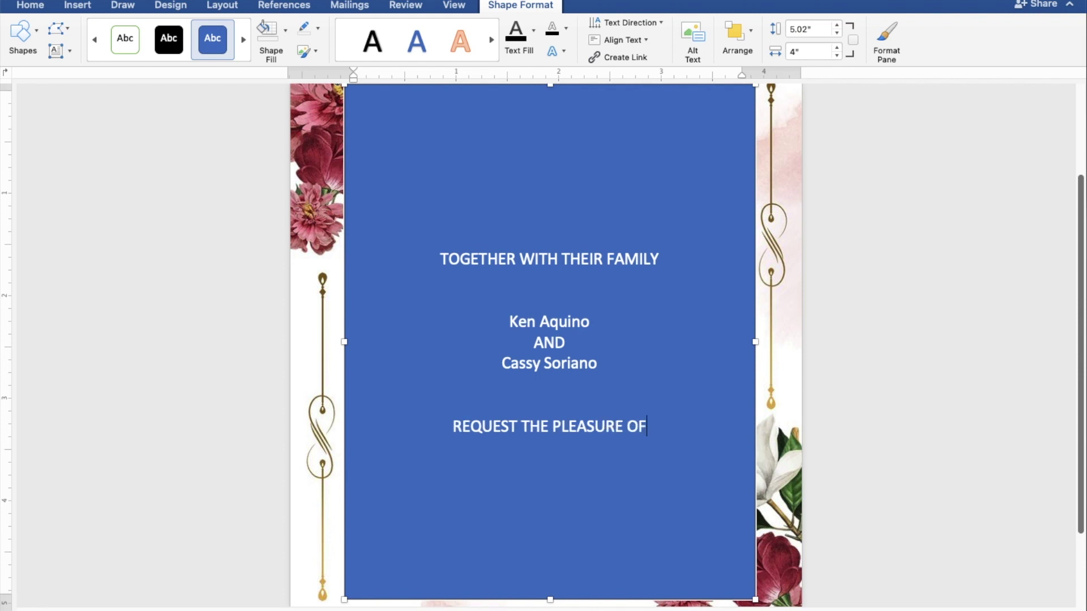
pyautogui.write('YOUR PRESE')
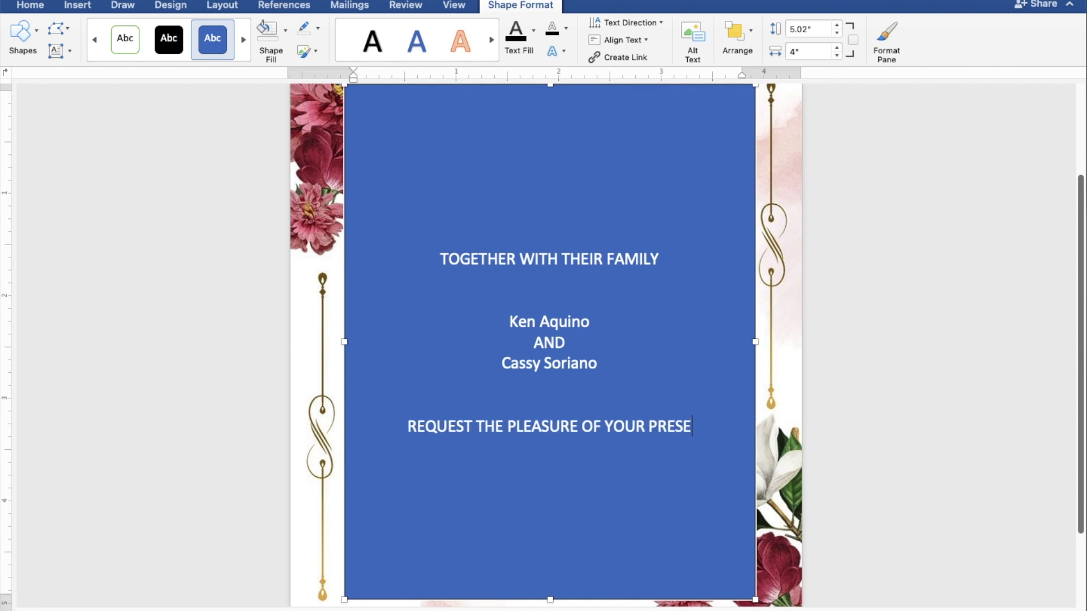
# Step: Finish 'REQUEST THE PLEASURE OF YOUR PRESENCE' and add 'AS THEY JOYFULLY UNITE IN MARRIAGE'
pyautogui.write('NCE')
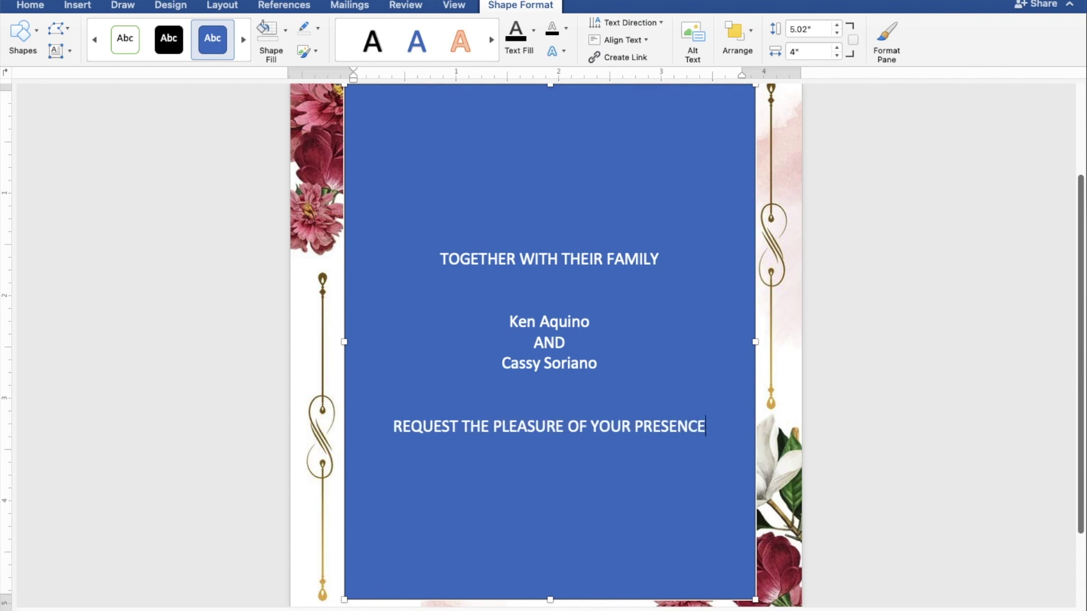
pyautogui.press('Return')
pyautogui.write('AS ')
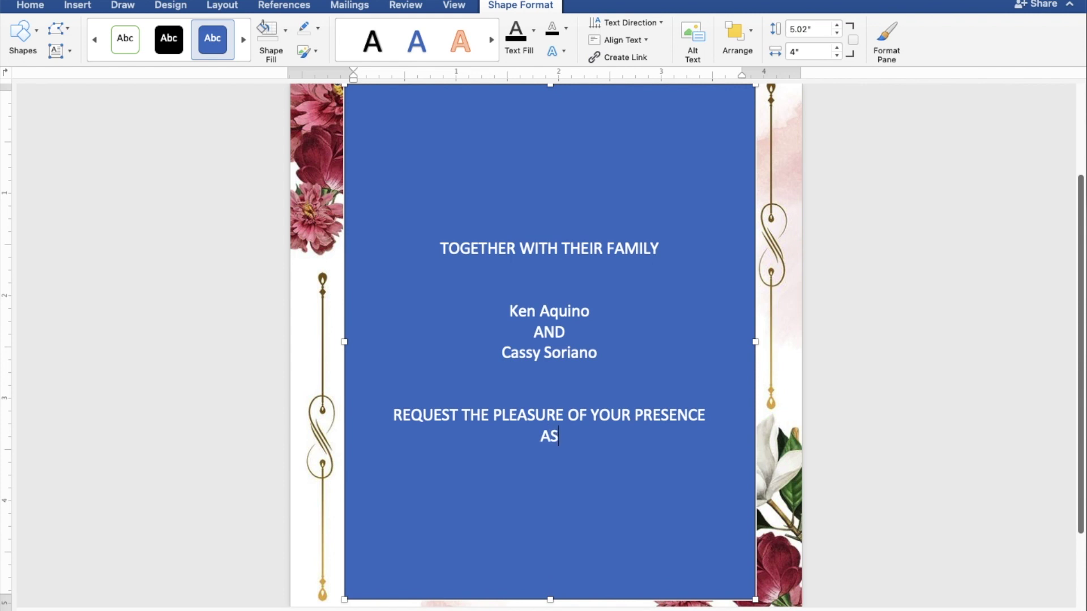
pyautogui.write('THEY JOYFU')
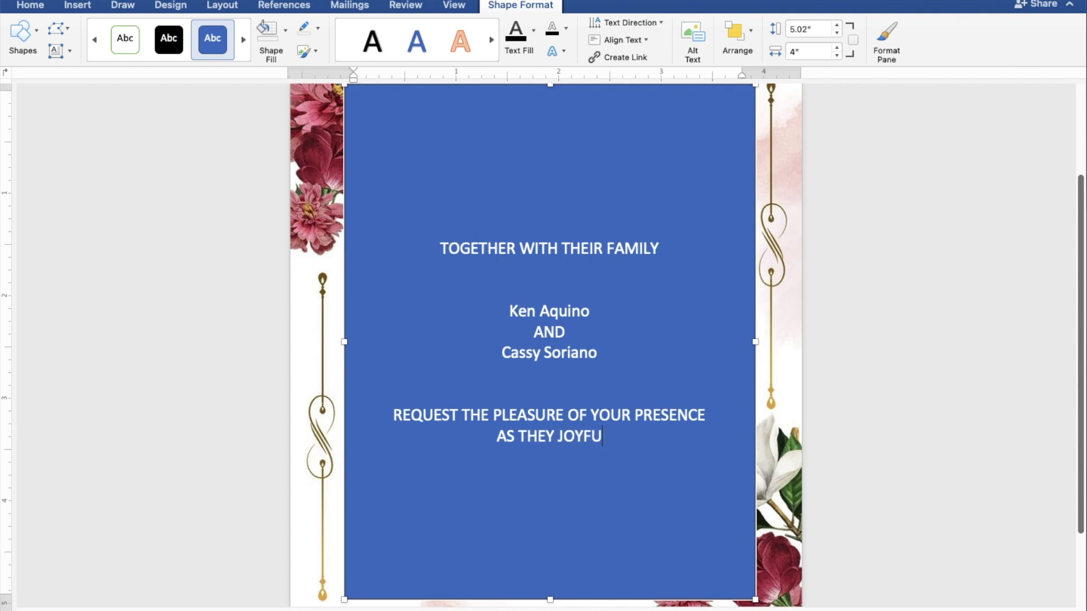
pyautogui.write('LLY ')
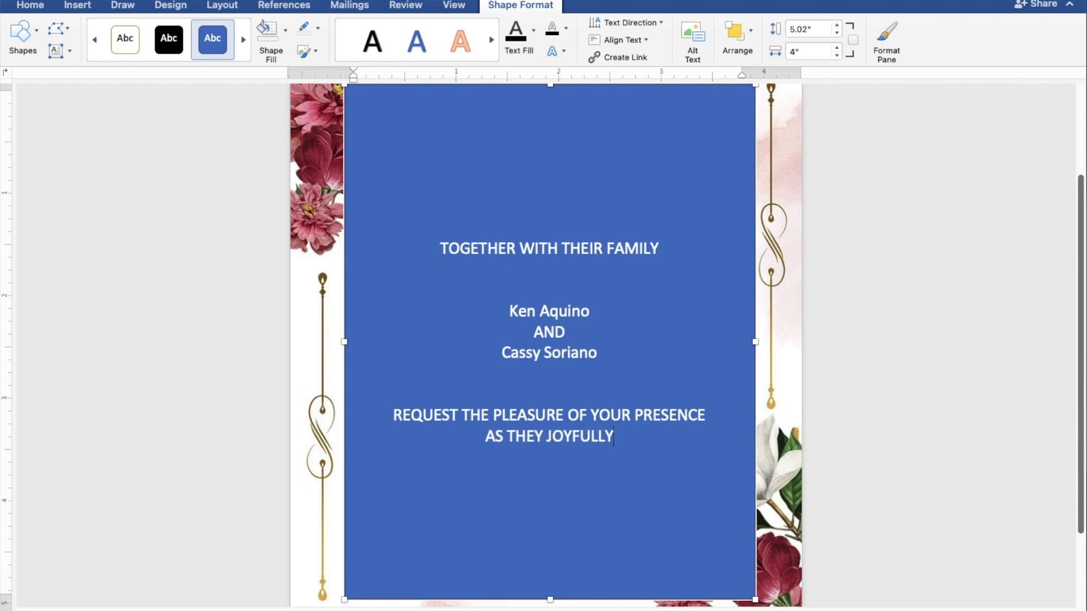
pyautogui.write('UNITE IN MARRIAGE')
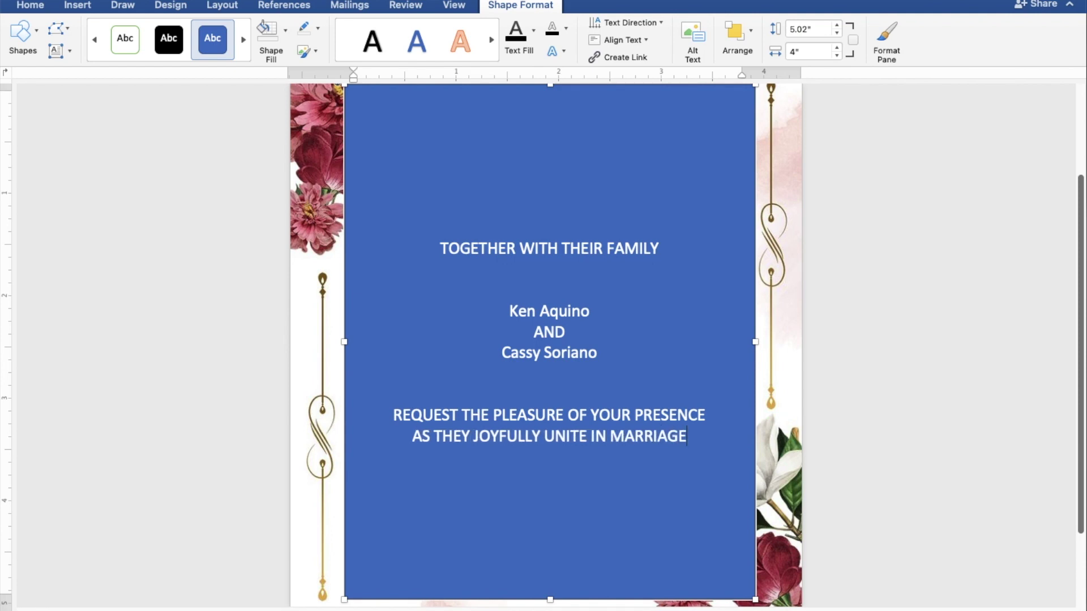
pyautogui.press('Return')
pyautogui.press('Return')
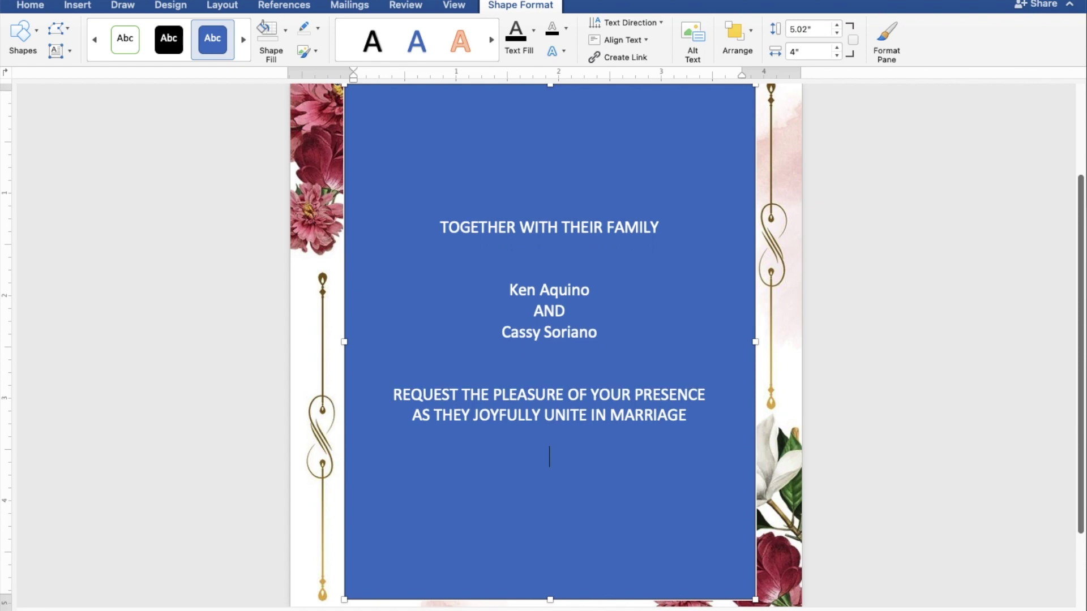
# Step: Add the lines 'SUNDAY', 'MAY 28, 2023' and '10:00 IN THE MORNING'
pyautogui.press('Return')
pyautogui.write('S')
pyautogui.write('UNDAY')
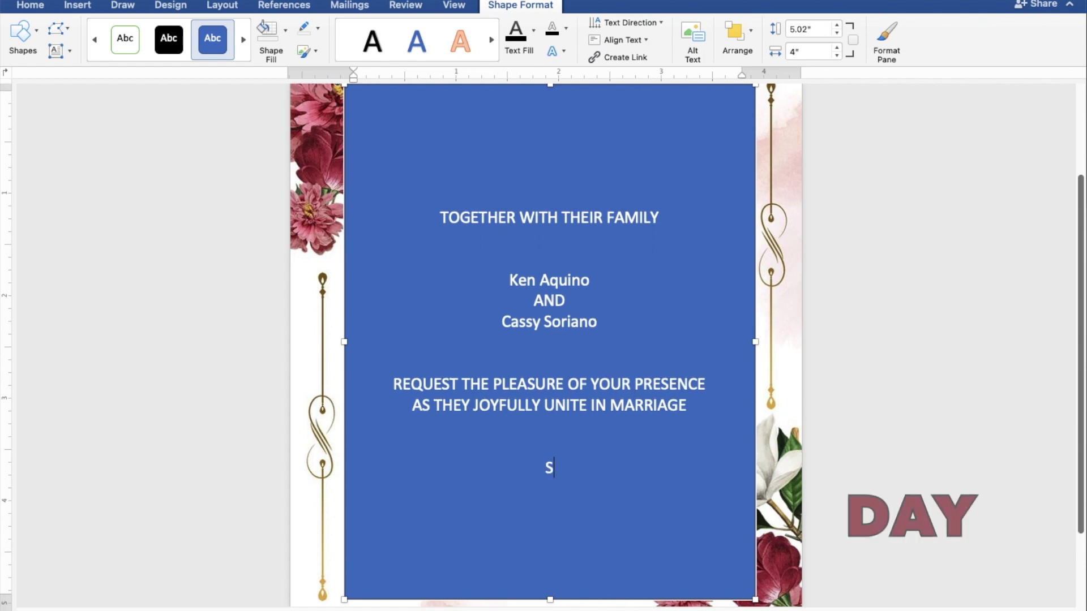
pyautogui.press('Return')
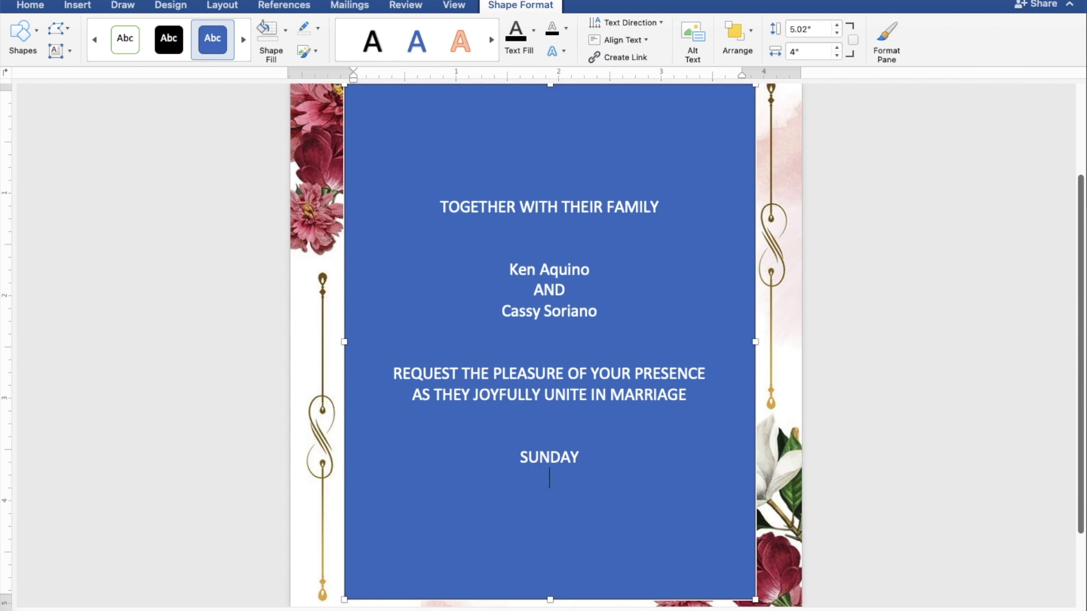
pyautogui.write('MAY ')
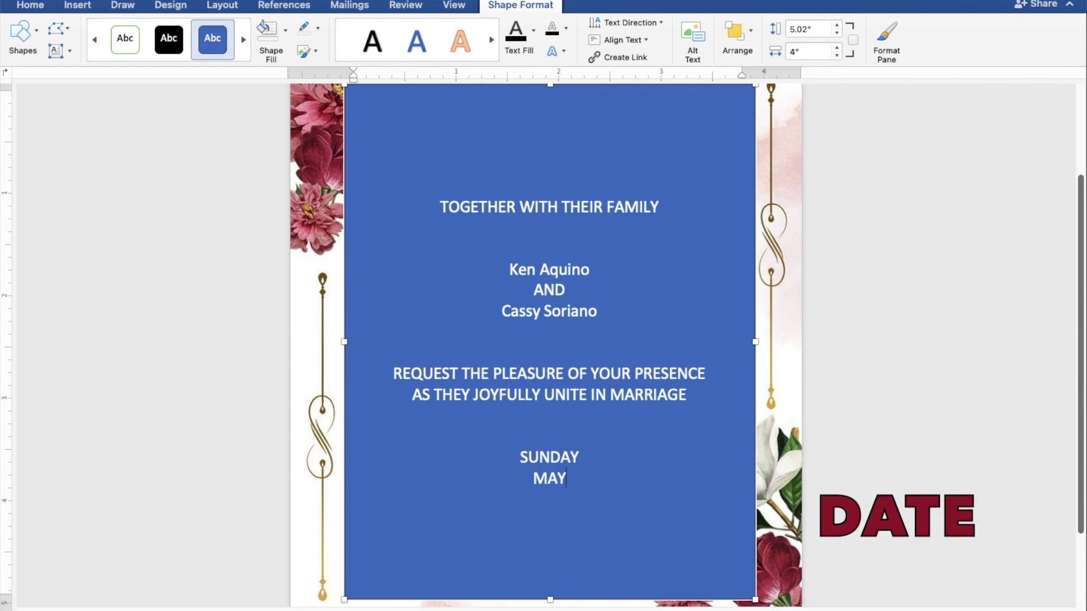
pyautogui.write('28, 2023')
pyautogui.press('Return')
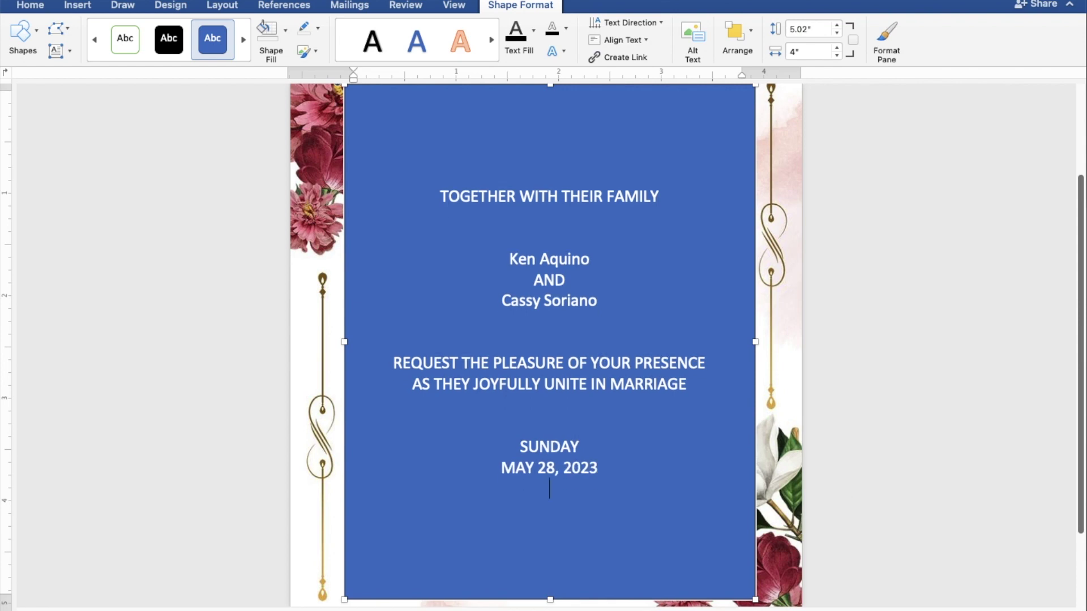
pyautogui.write('10:00 IN THE MORNING')
# Step: Add 'ST. THOMAS AQUINAS PARISH CHURCH', 'MANGALDAN, PANGASINAN' and 'Reception to follow'
pyautogui.press('Return')
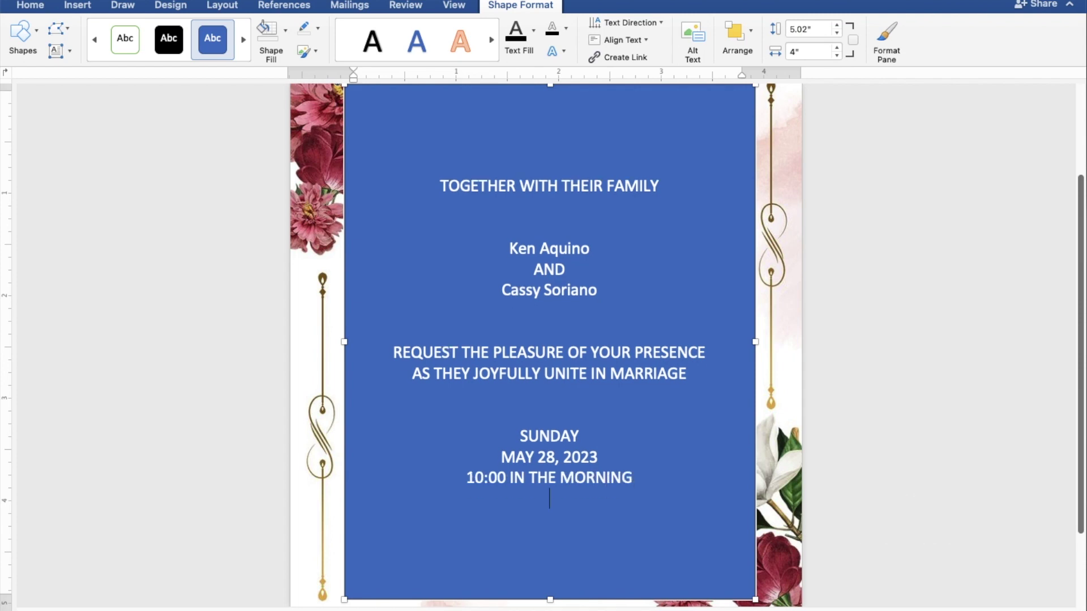
pyautogui.write('S')
pyautogui.write('T. THOMAS AQUINAS PARIS')
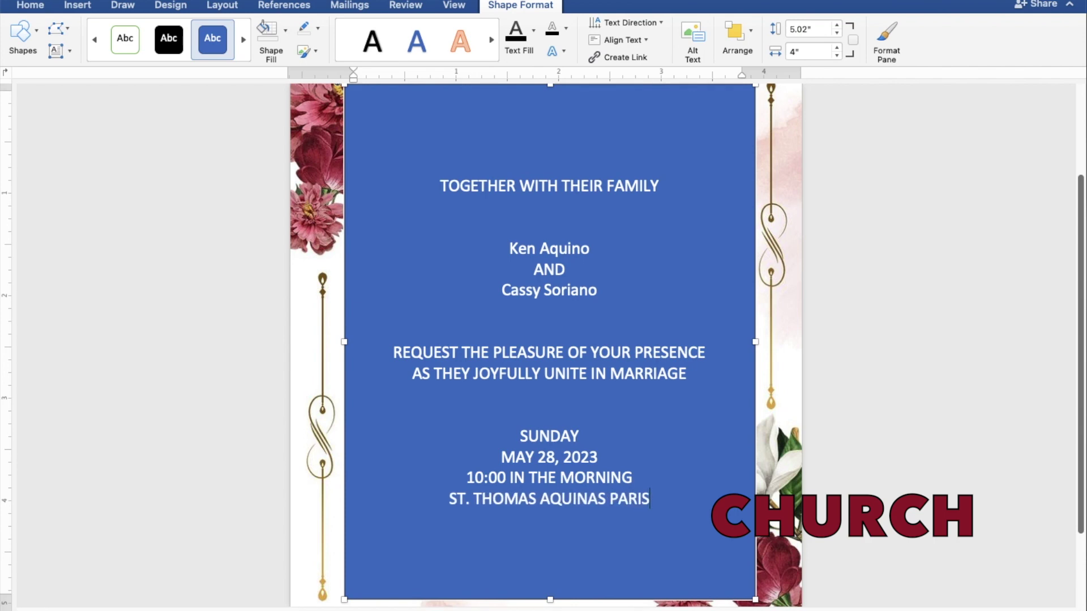
pyautogui.write('H CHURCH')
pyautogui.press('Return')
pyautogui.write('MANGALDAN,')
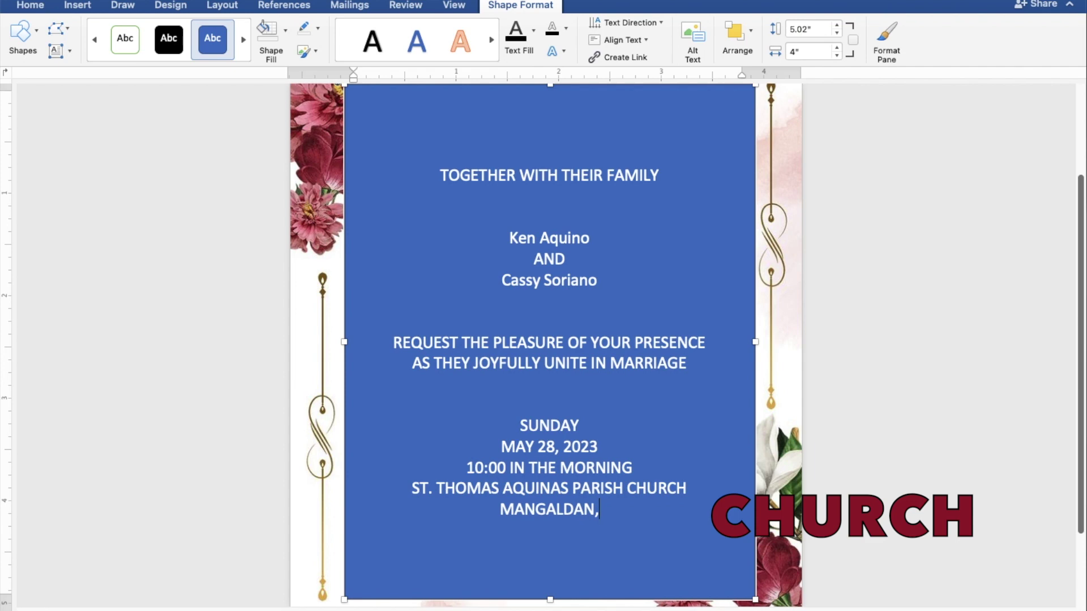
pyautogui.write(' PANGASINAN')
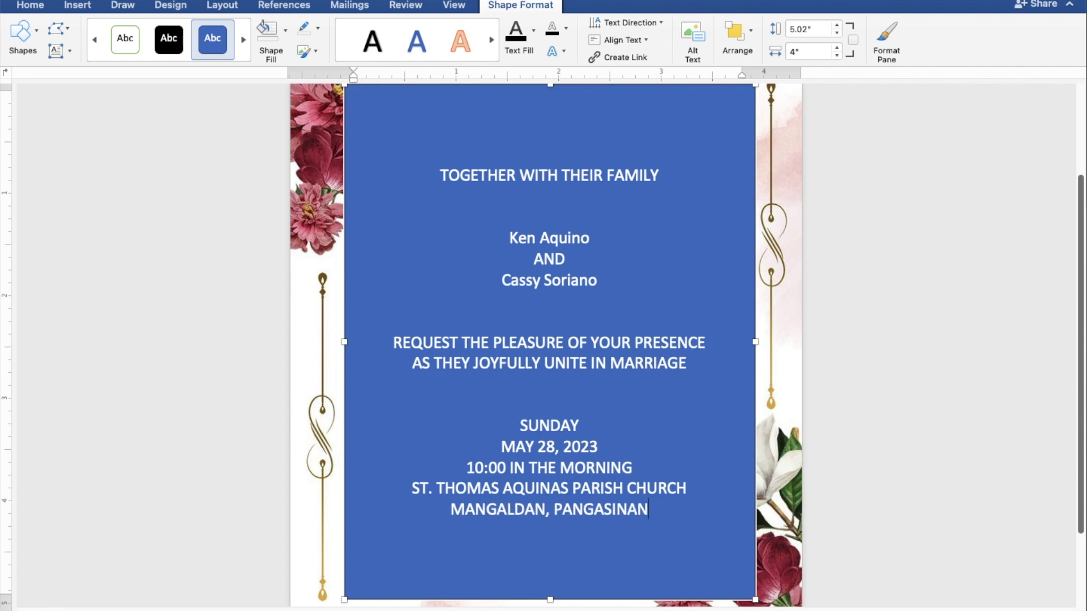
pyautogui.press('Return')
pyautogui.press('Return')
pyautogui.press('Return')
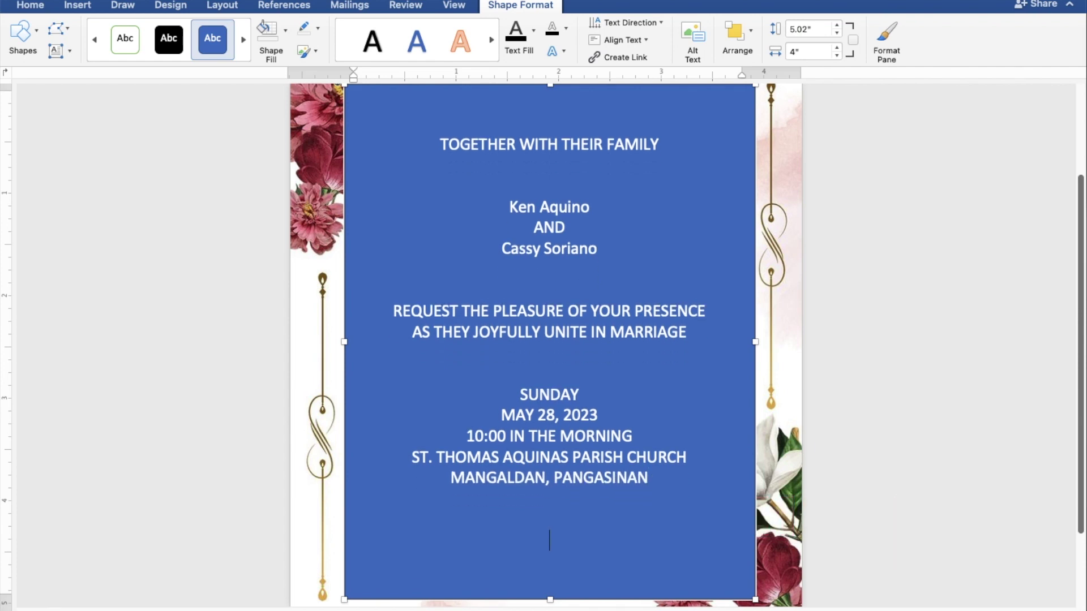
pyautogui.write('Reception to follow')
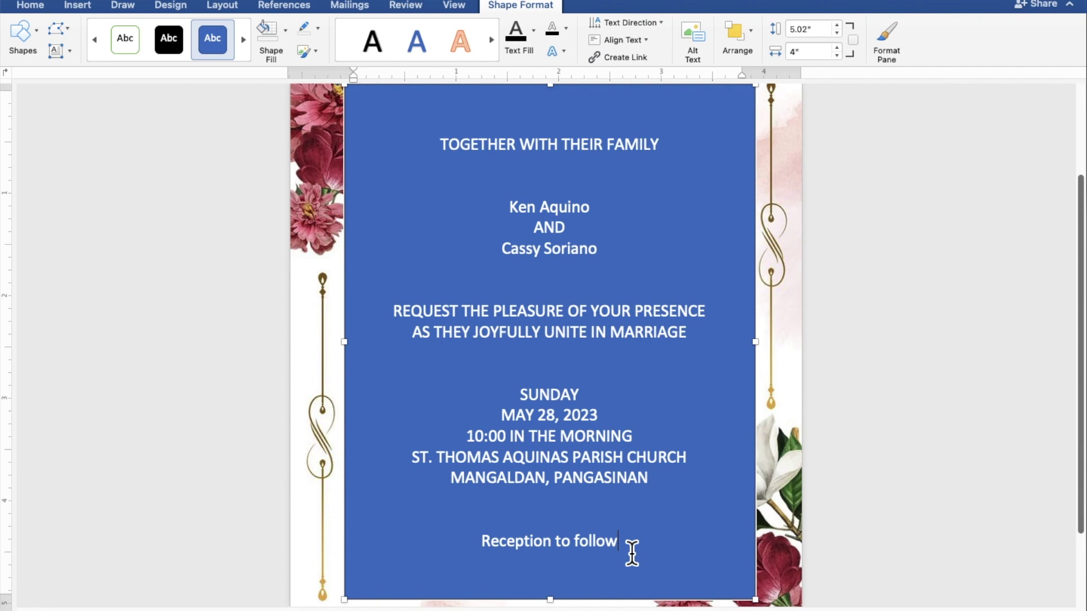
pyautogui.moveTo(628, 551); pyautogui.dragTo(443, 154)
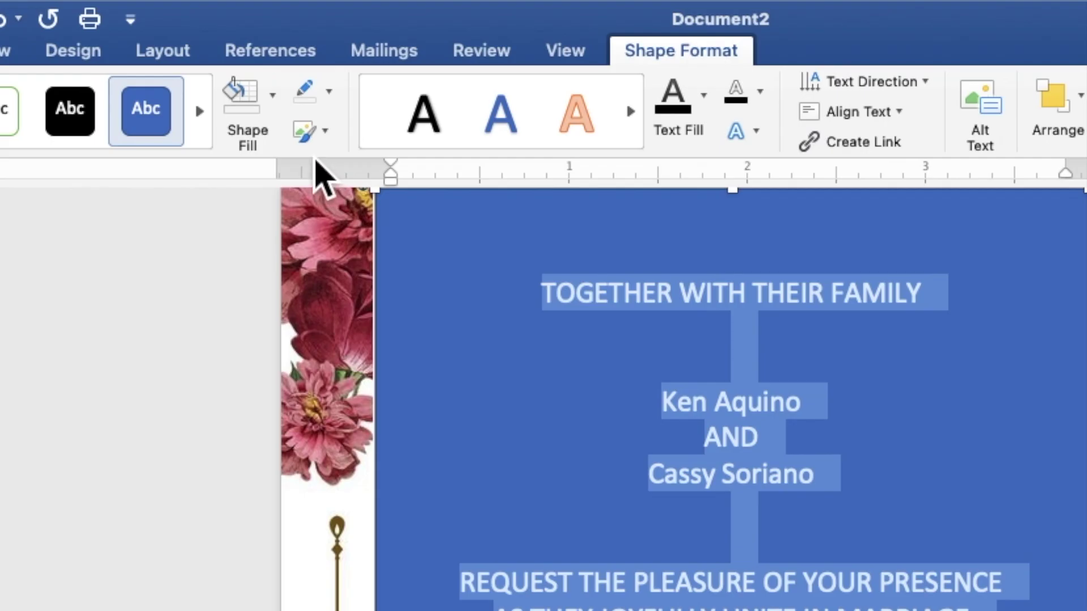
# Step: Remove the rectangle's blue fill and outline, and make the invitation text black
pyautogui.click(277, 116)
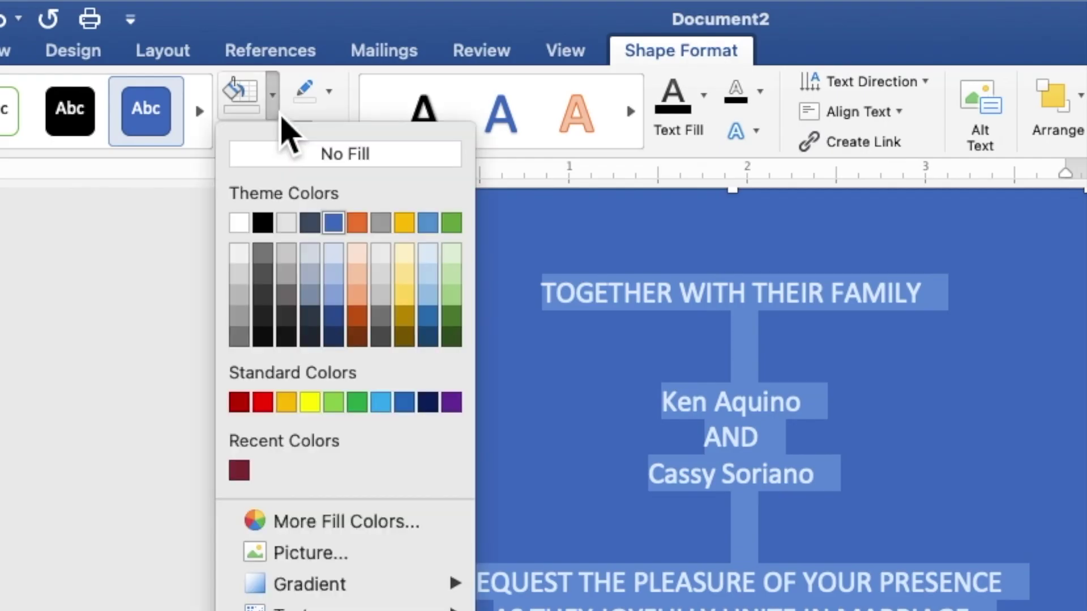
pyautogui.click(283, 165)
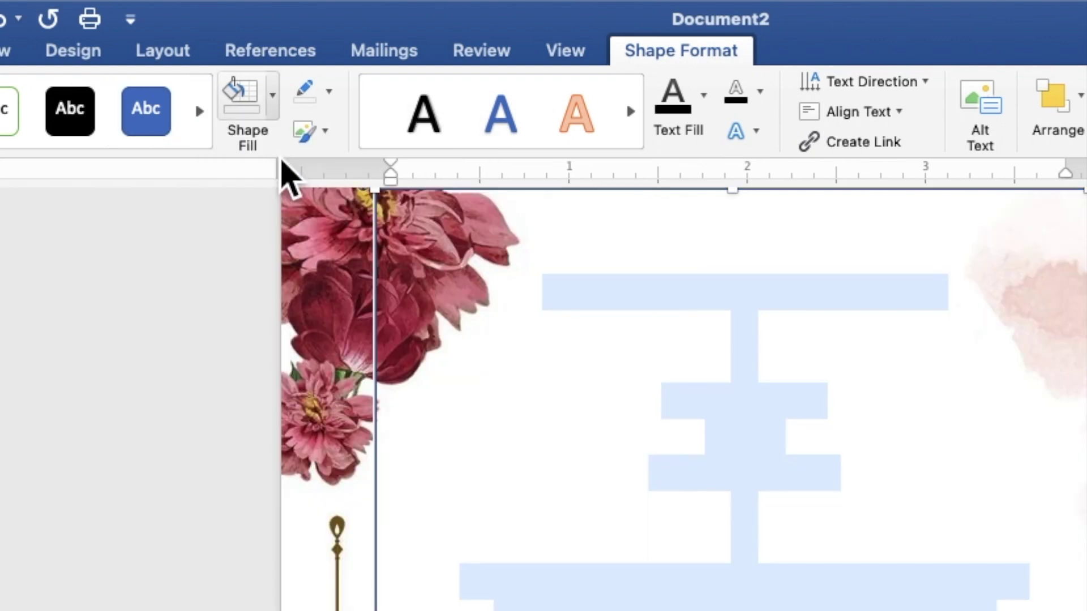
pyautogui.click(330, 96)
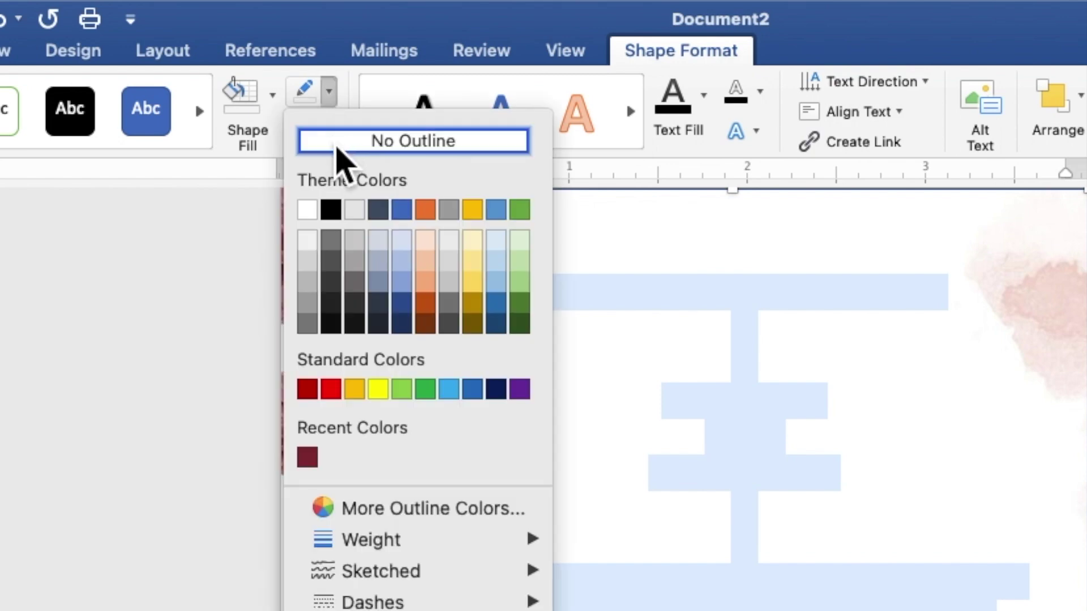
pyautogui.click(340, 144)
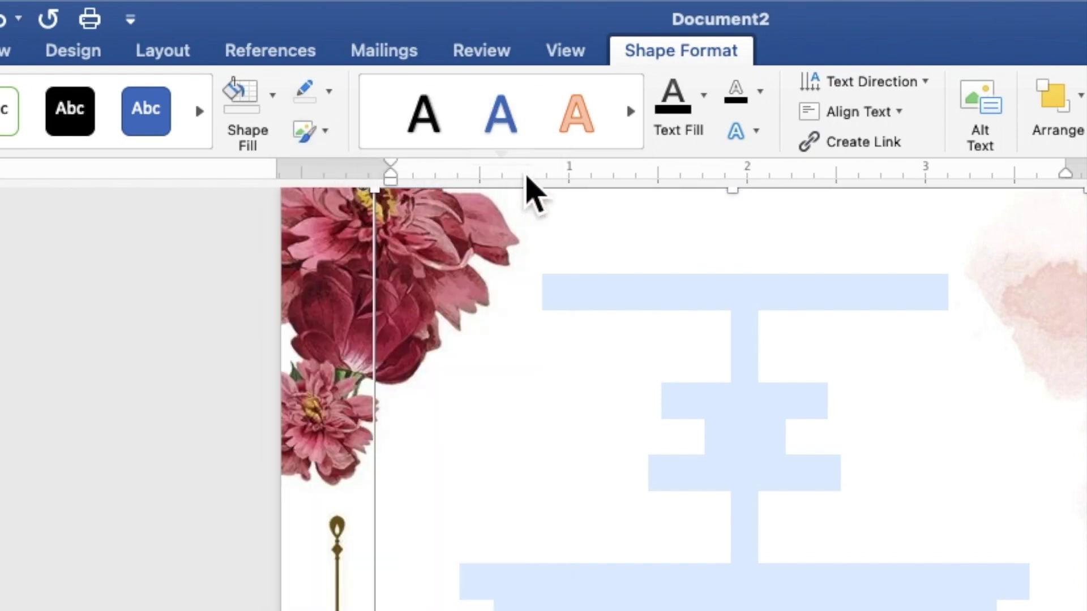
pyautogui.click(703, 113)
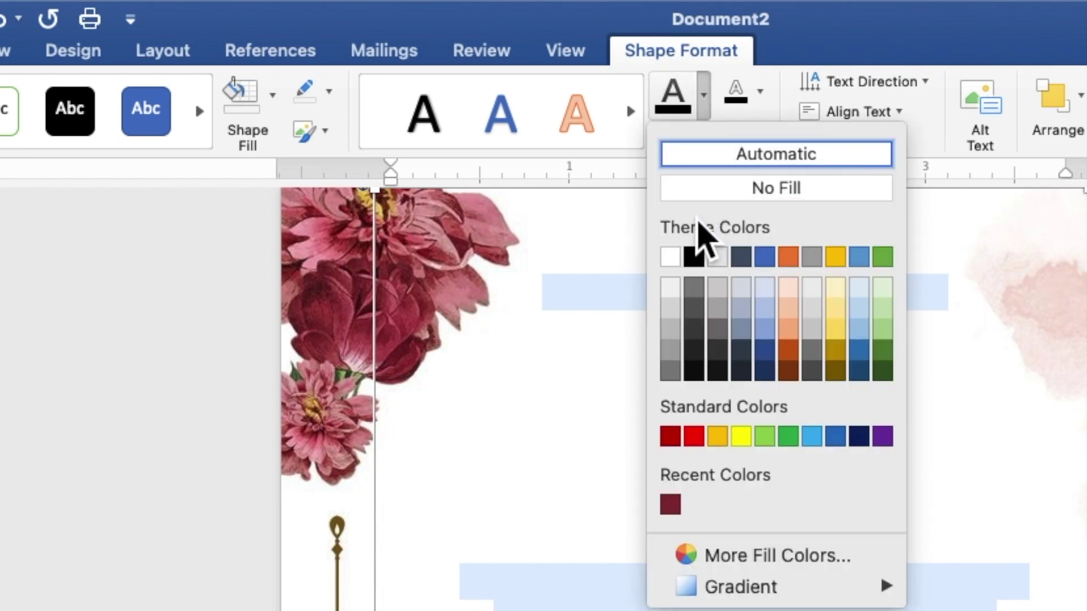
pyautogui.click(694, 256)
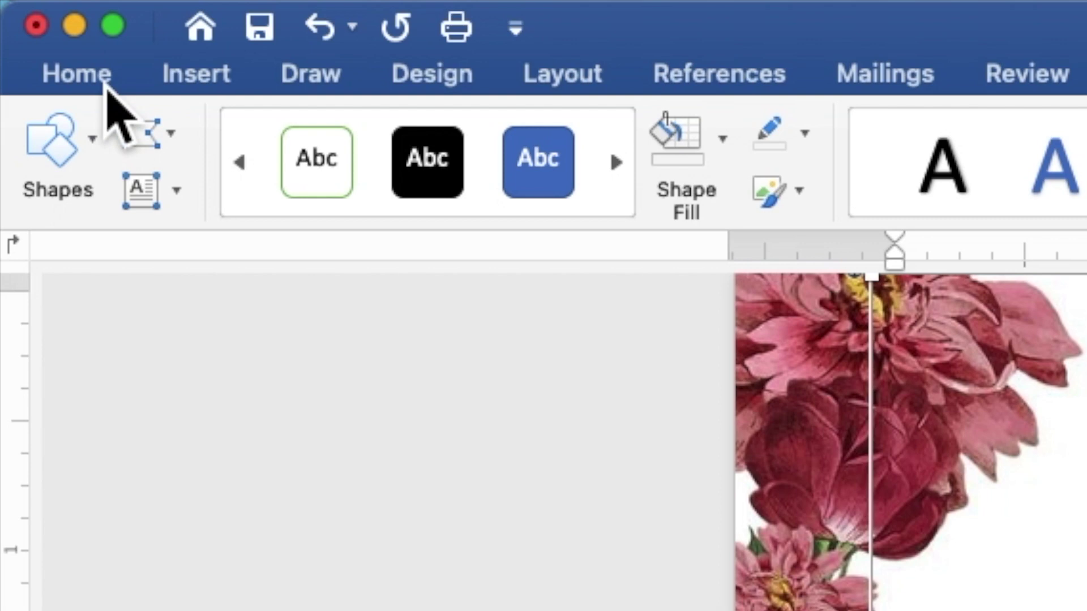
pyautogui.click(104, 84)
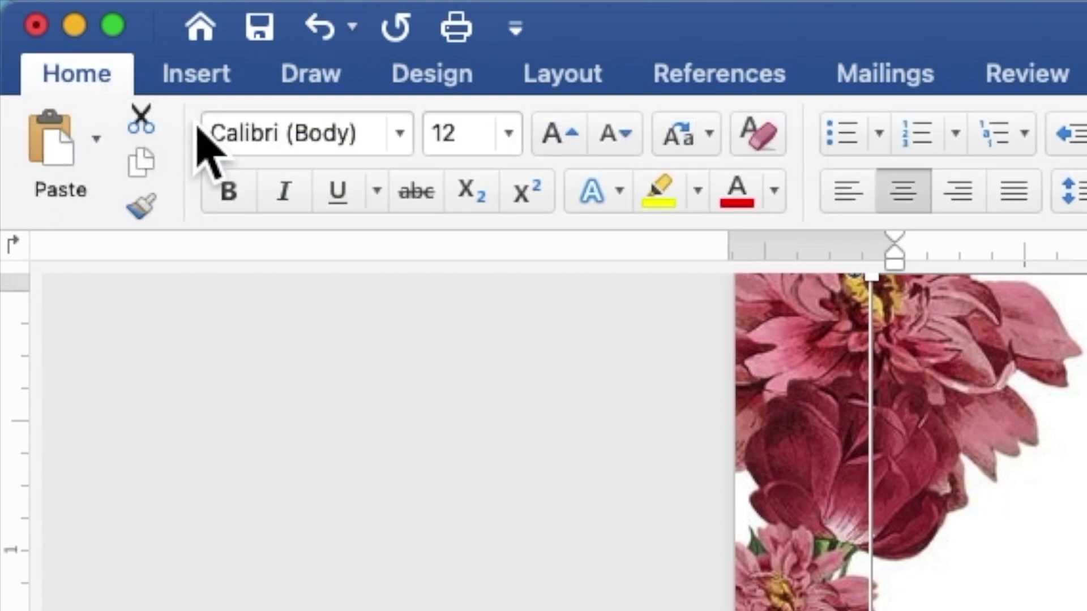
# Step: Set all the invitation text to Times New Roman, size 9
pyautogui.click(402, 139)
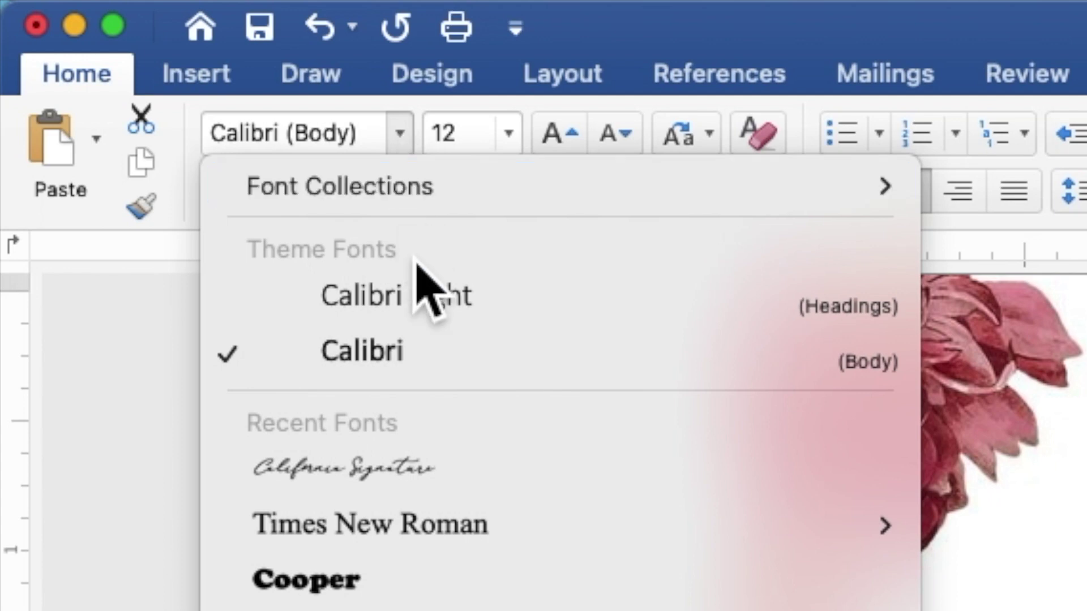
pyautogui.moveTo(371, 525)
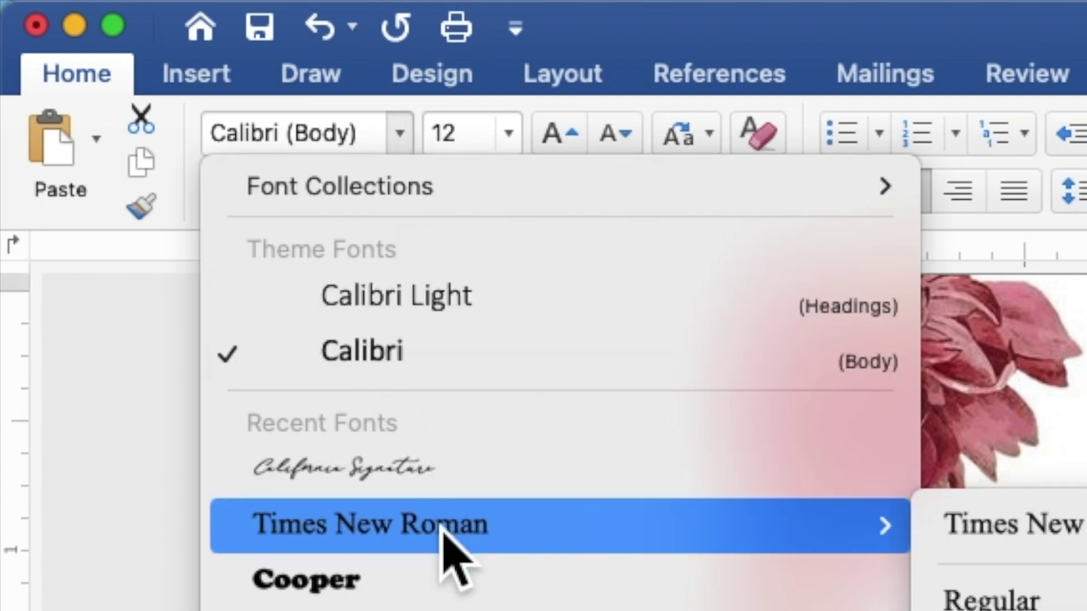
pyautogui.click(444, 530)
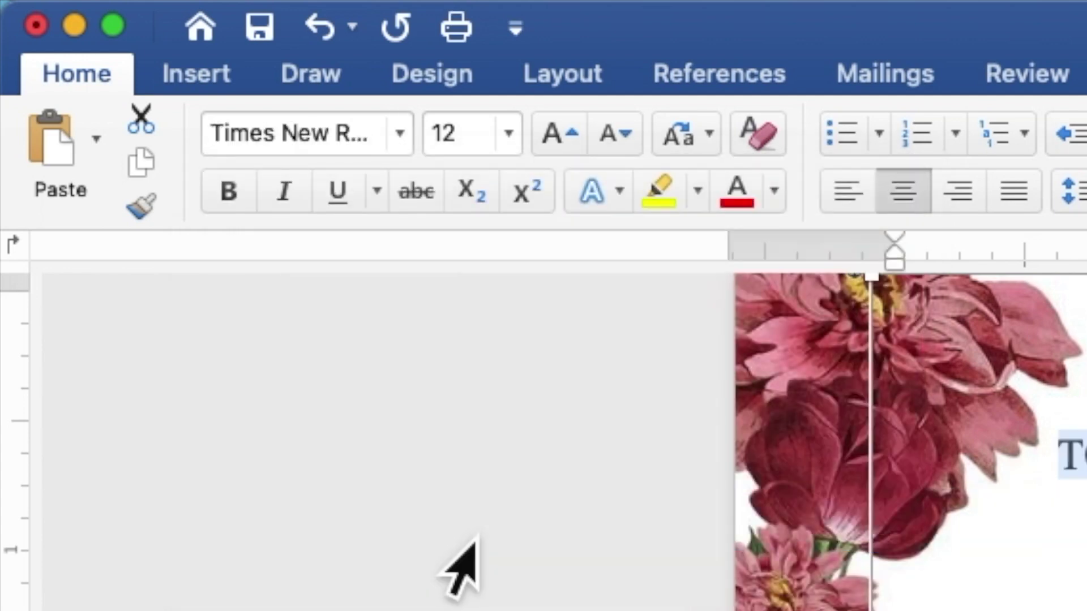
pyautogui.moveTo(482, 154); pyautogui.dragTo(439, 160)
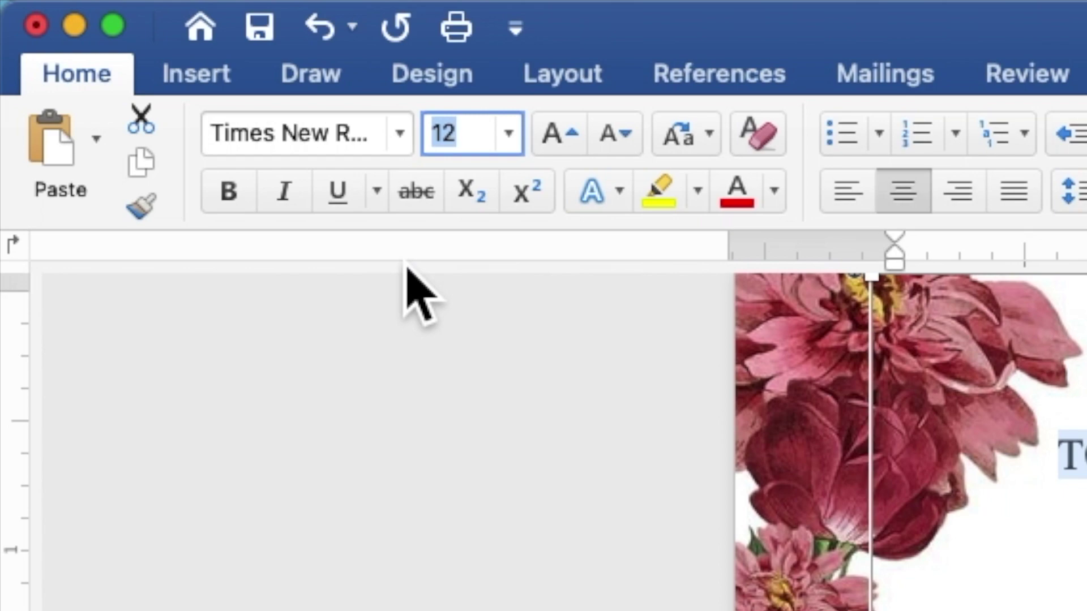
pyautogui.write('9')
pyautogui.press('Return')
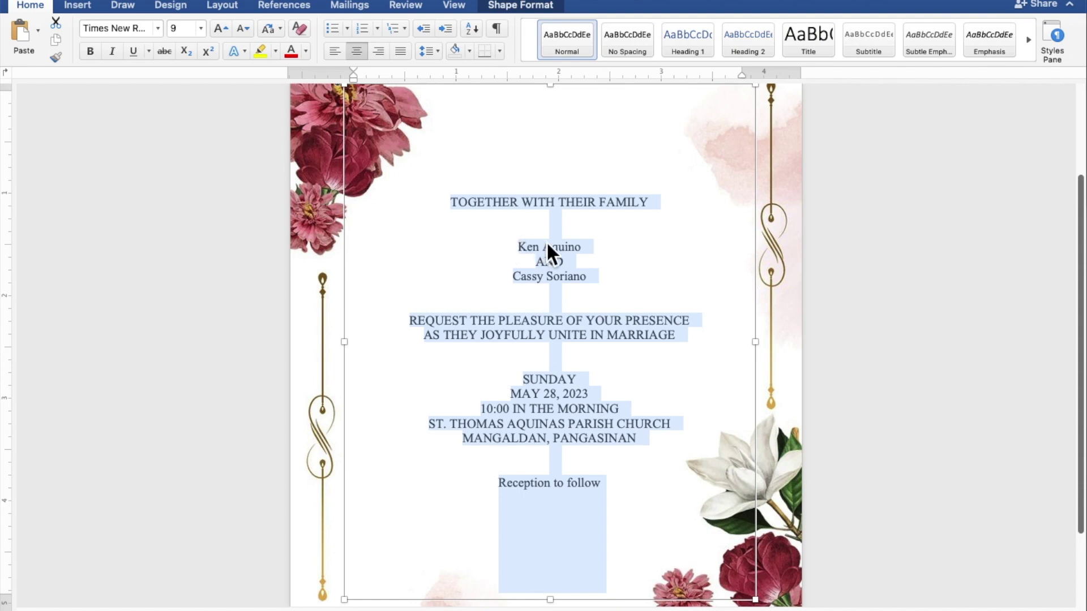
pyautogui.click(575, 246)
# Step: Format both names and 'Reception to follow' in burgundy California Signature at size 25
pyautogui.moveTo(581, 247); pyautogui.dragTo(525, 252)
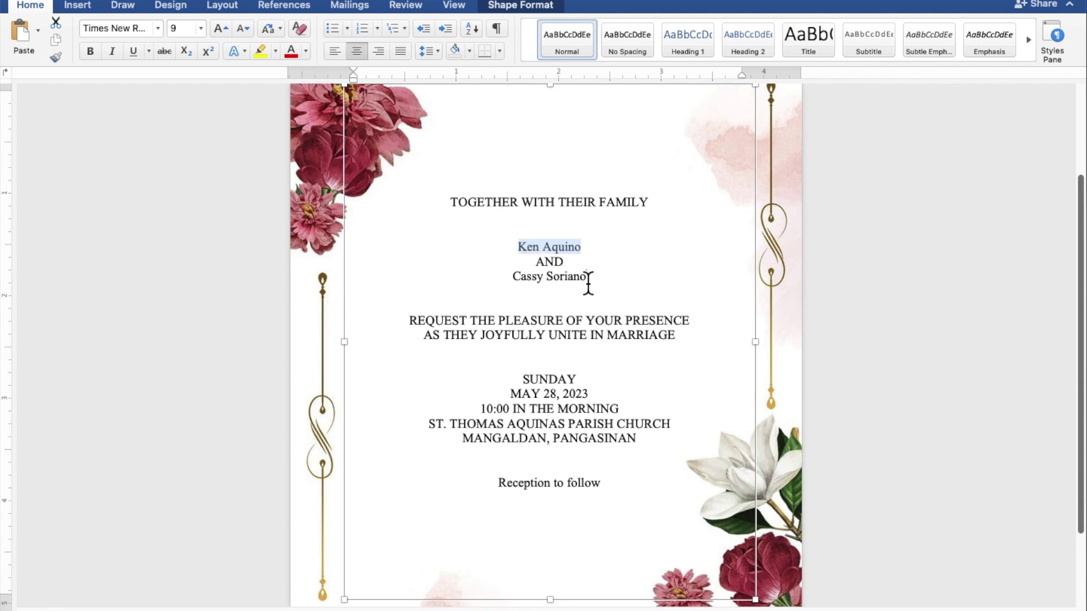
pyautogui.moveTo(589, 278); pyautogui.dragTo(532, 281)
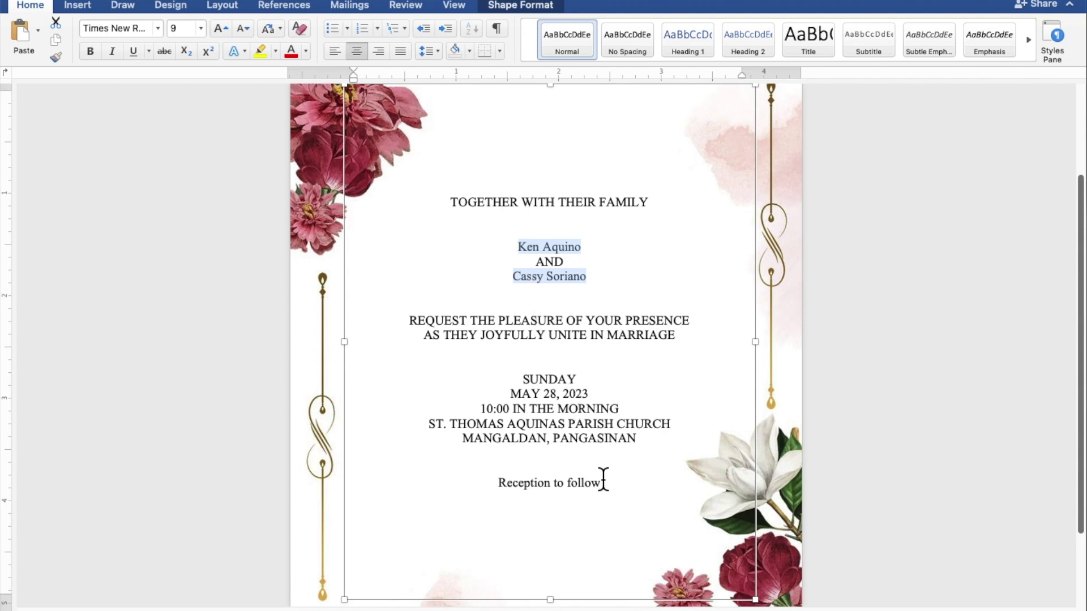
pyautogui.moveTo(603, 478)
pyautogui.mouseDown()
pyautogui.moveTo(590, 497)
pyautogui.moveTo(537, 490)
pyautogui.mouseUp()
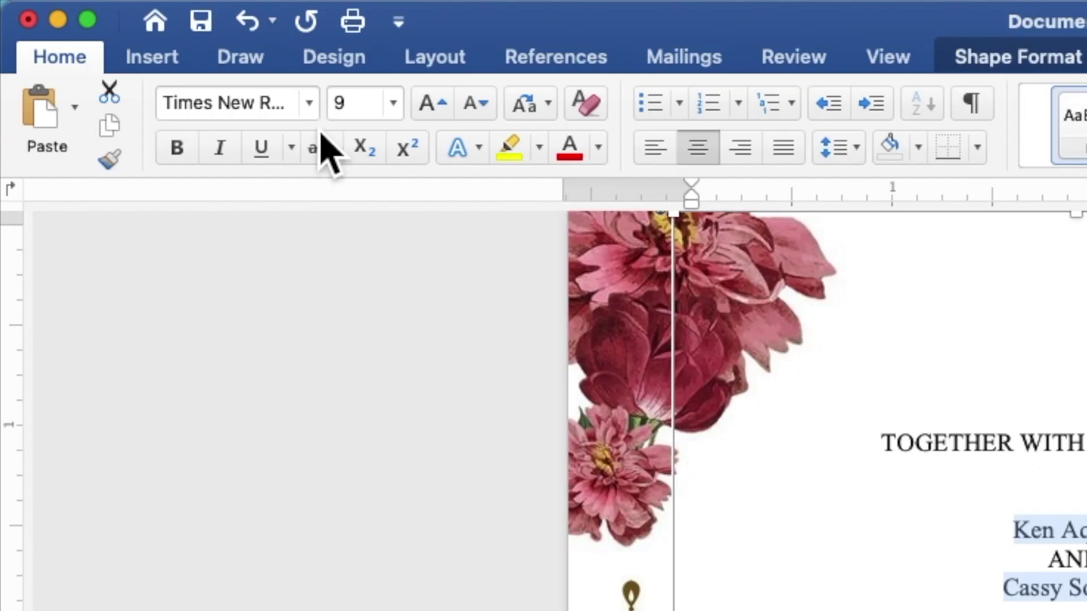
pyautogui.click(309, 104)
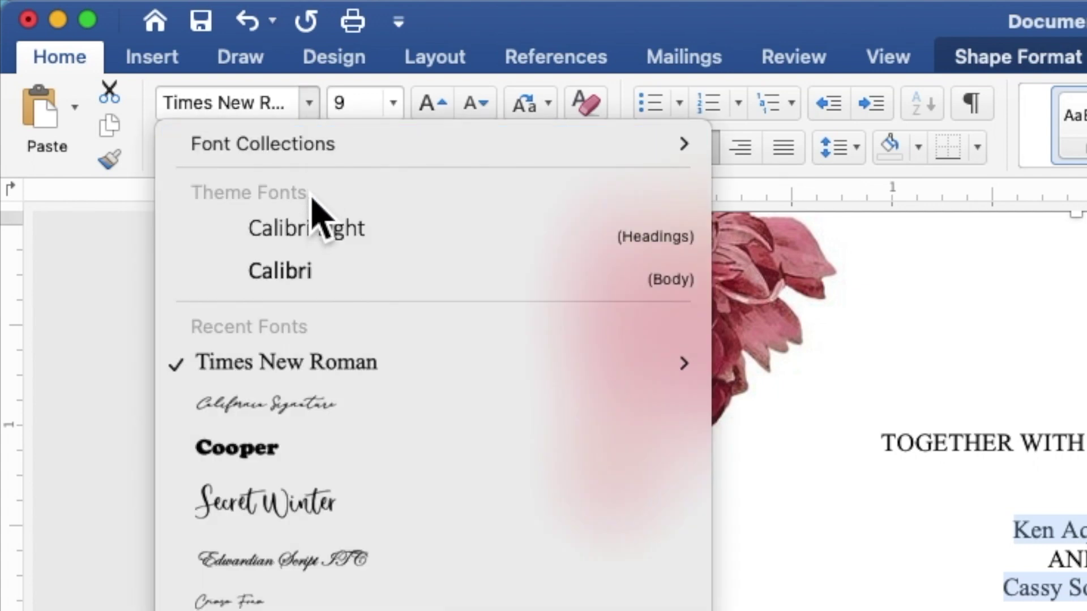
pyautogui.click(314, 406)
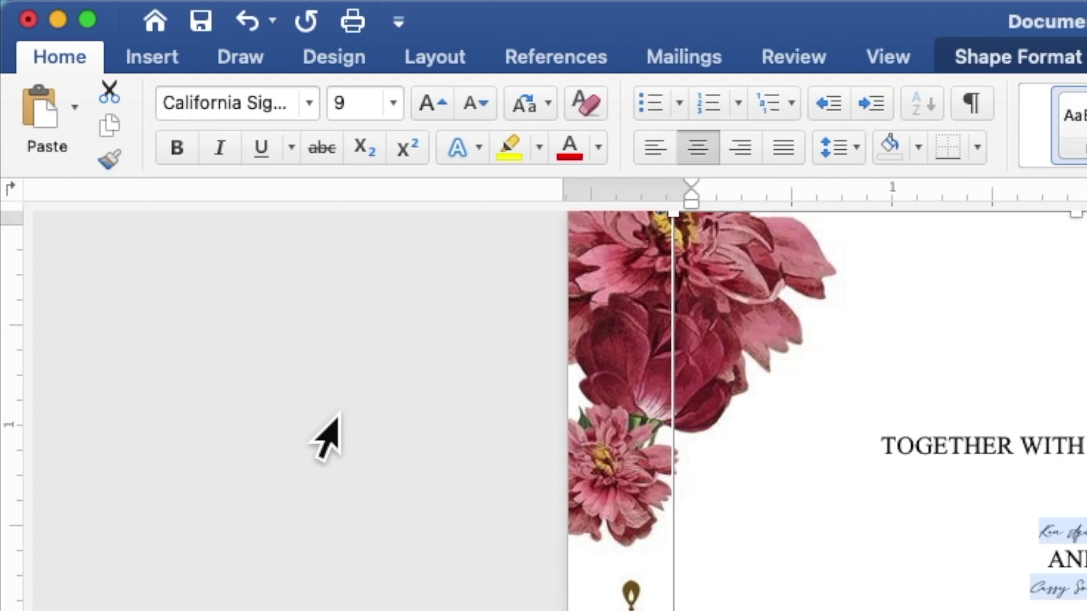
pyautogui.click(363, 111)
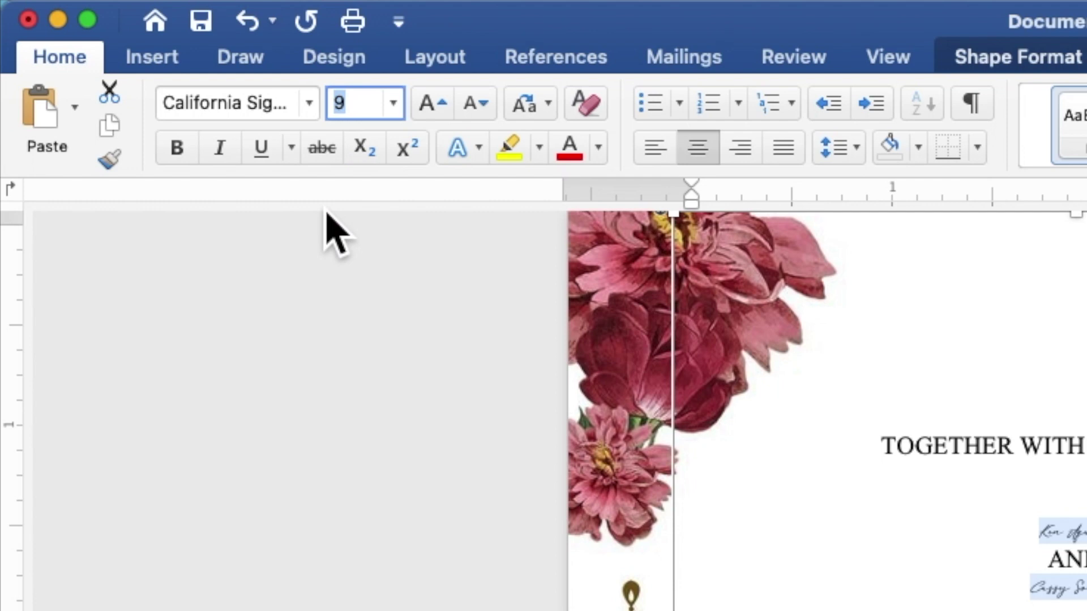
pyautogui.write('25')
pyautogui.press('Return')
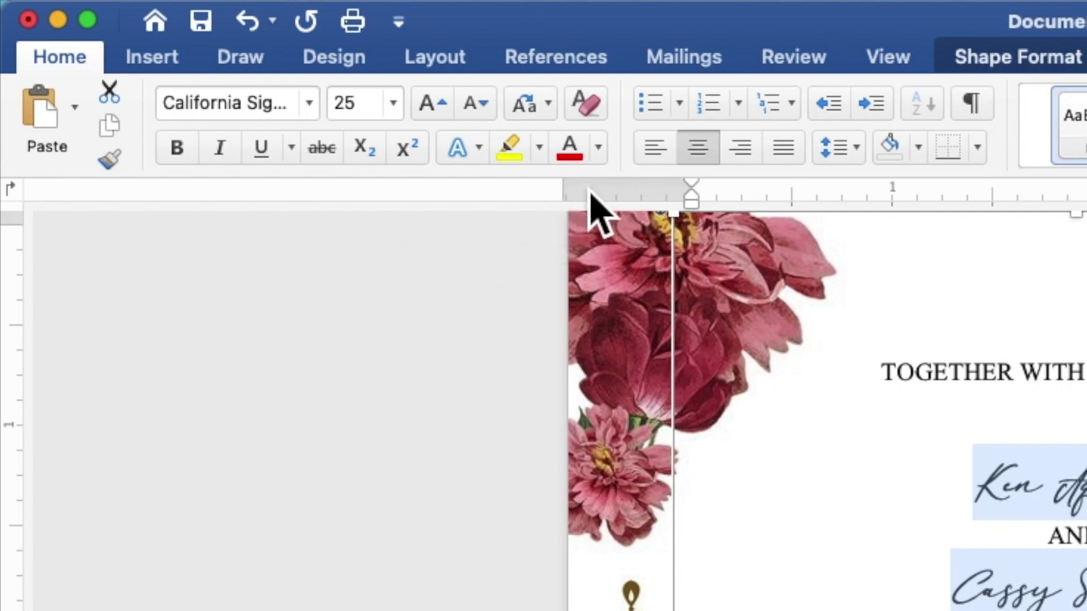
pyautogui.click(598, 148)
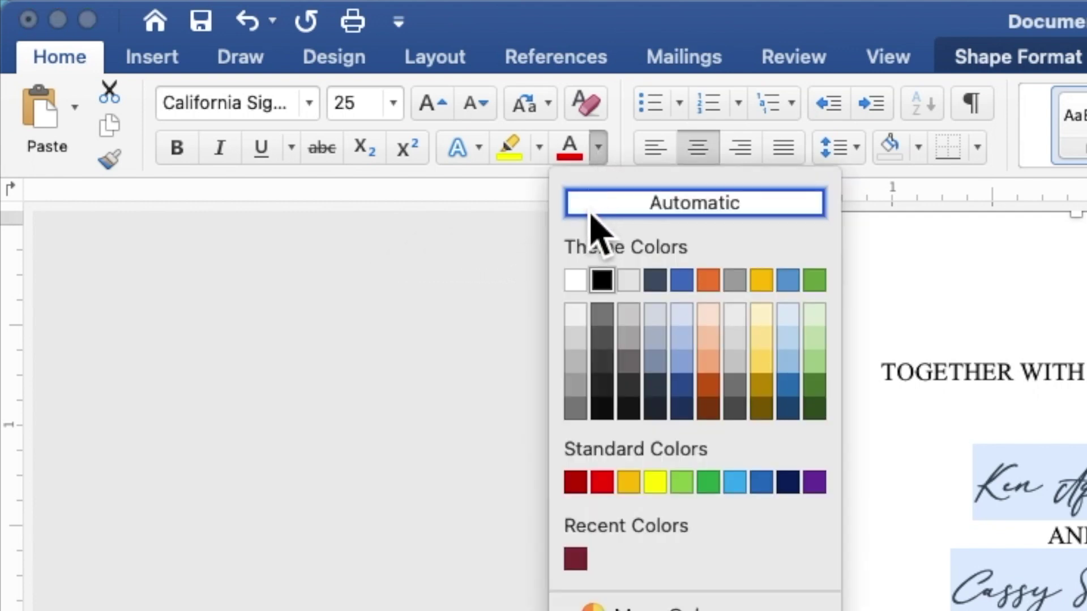
pyautogui.click(582, 568)
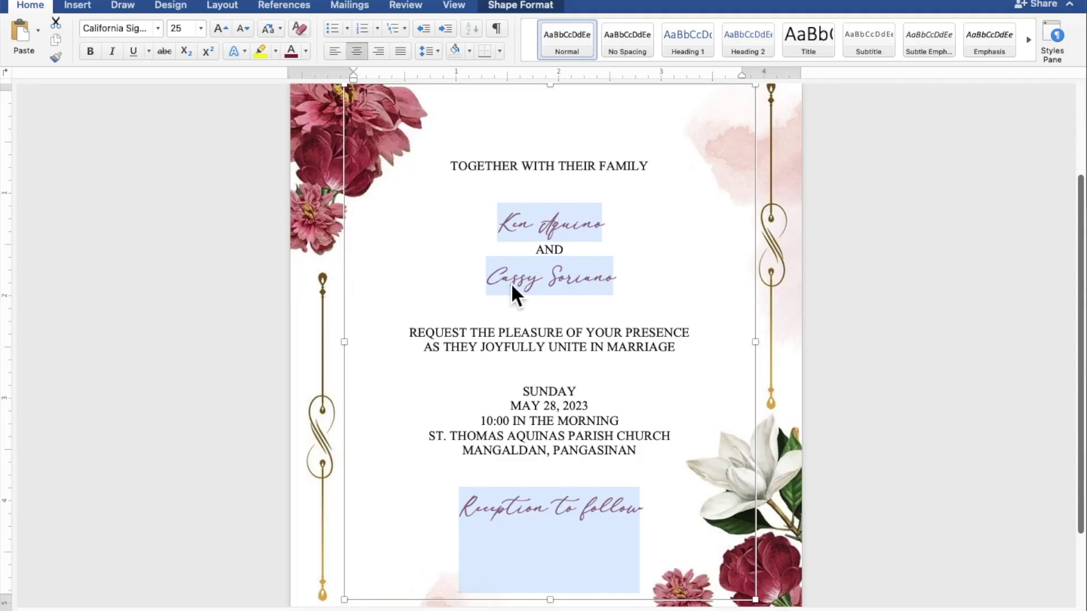
# Step: Enlarge only the bride's and groom's names to font size 50
pyautogui.click(606, 283)
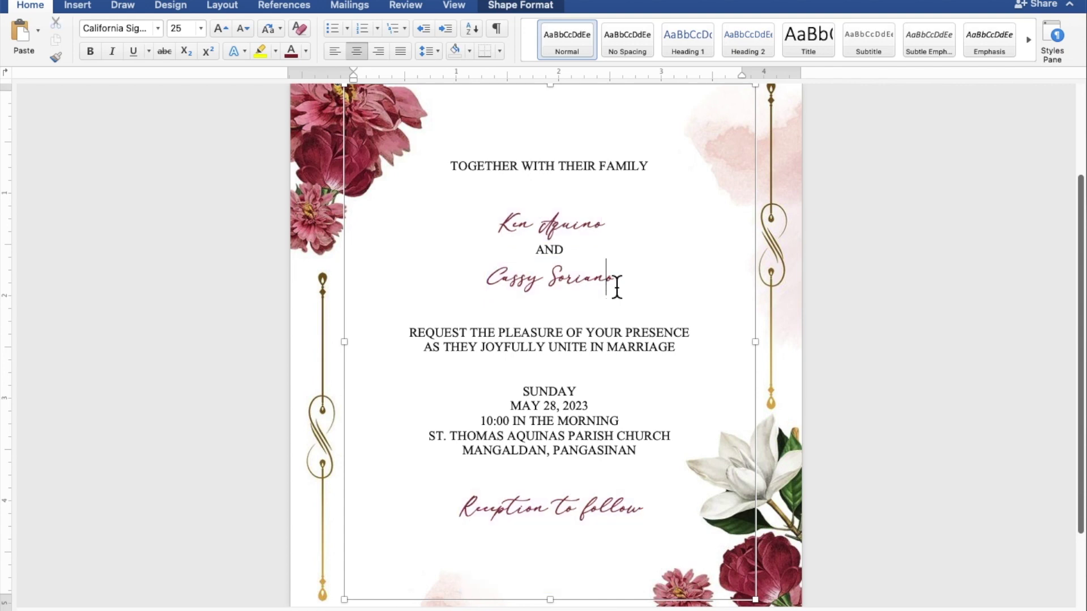
pyautogui.moveTo(619, 286); pyautogui.dragTo(514, 286)
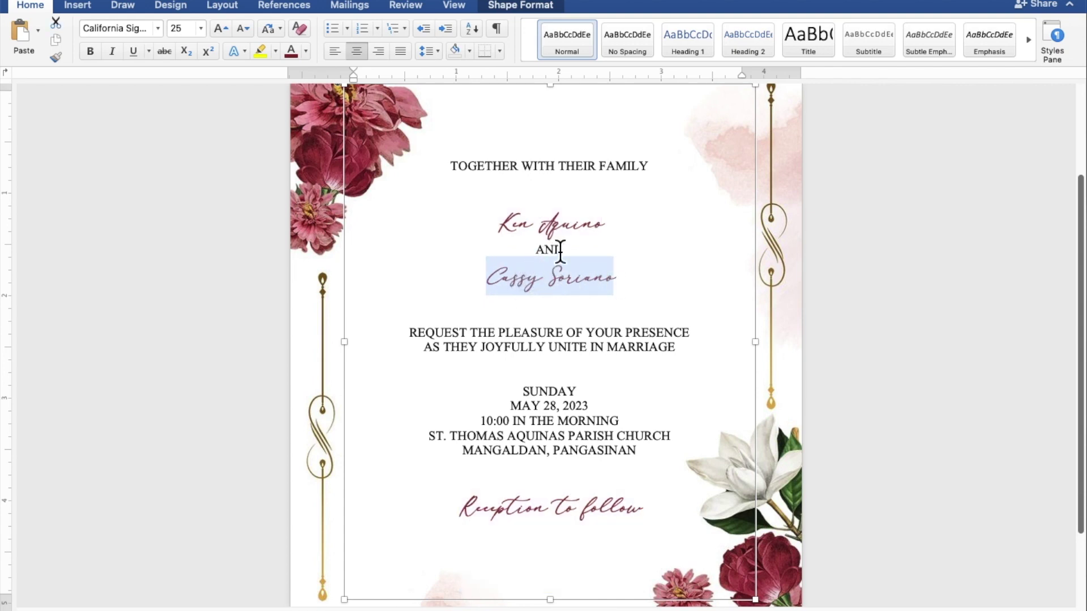
pyautogui.moveTo(608, 228); pyautogui.dragTo(509, 232)
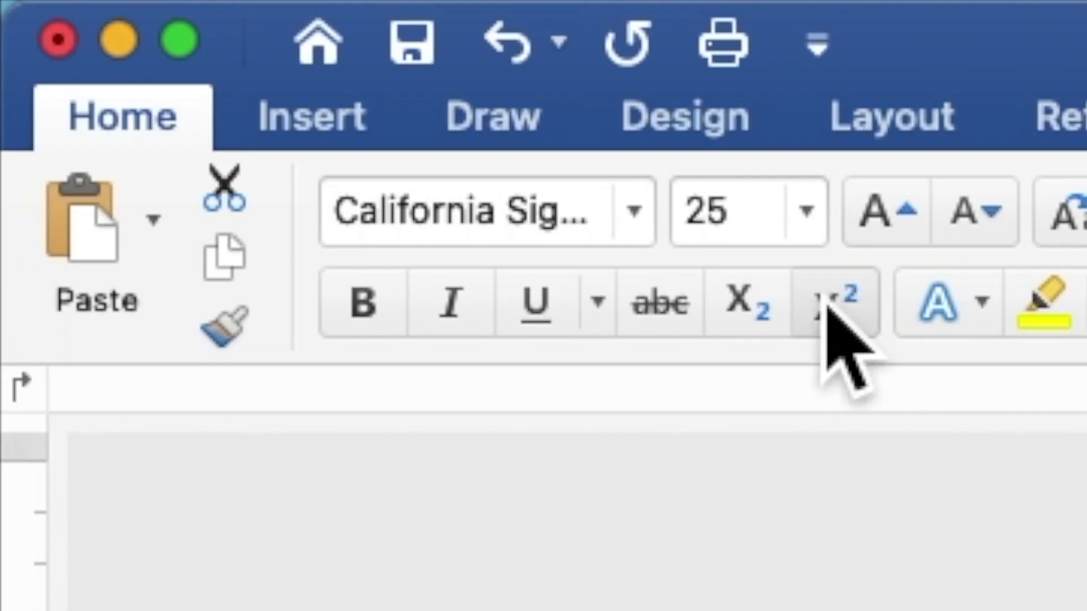
pyautogui.click(698, 229)
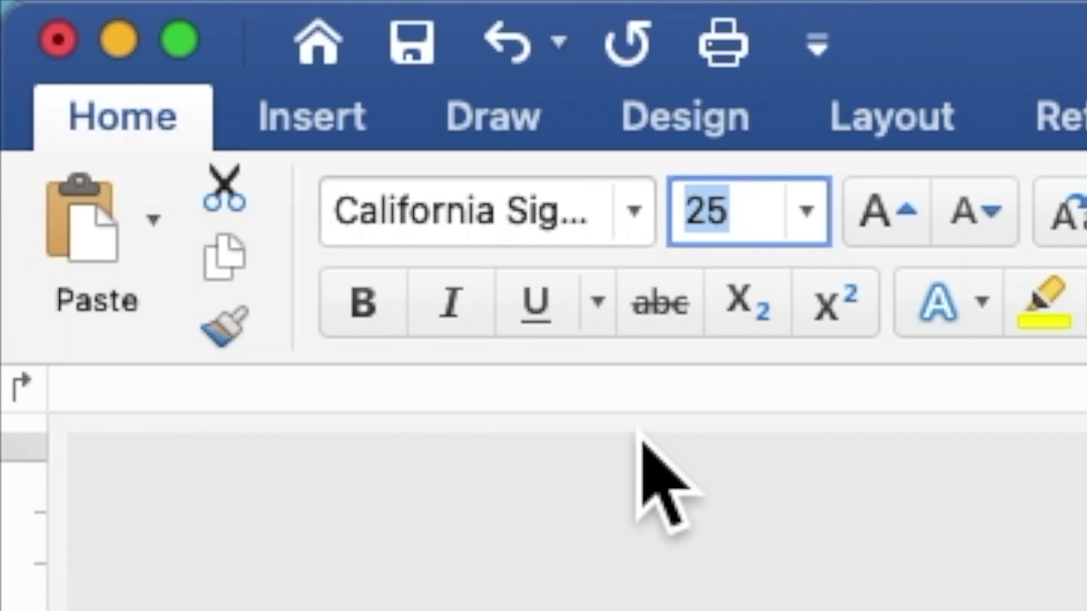
pyautogui.write('50')
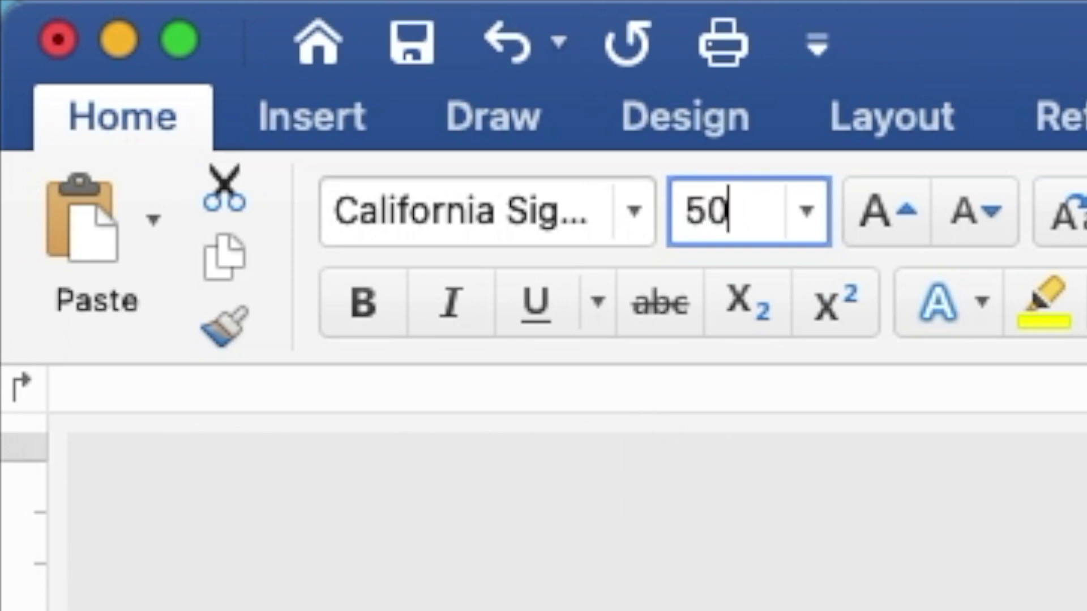
pyautogui.press('Return')
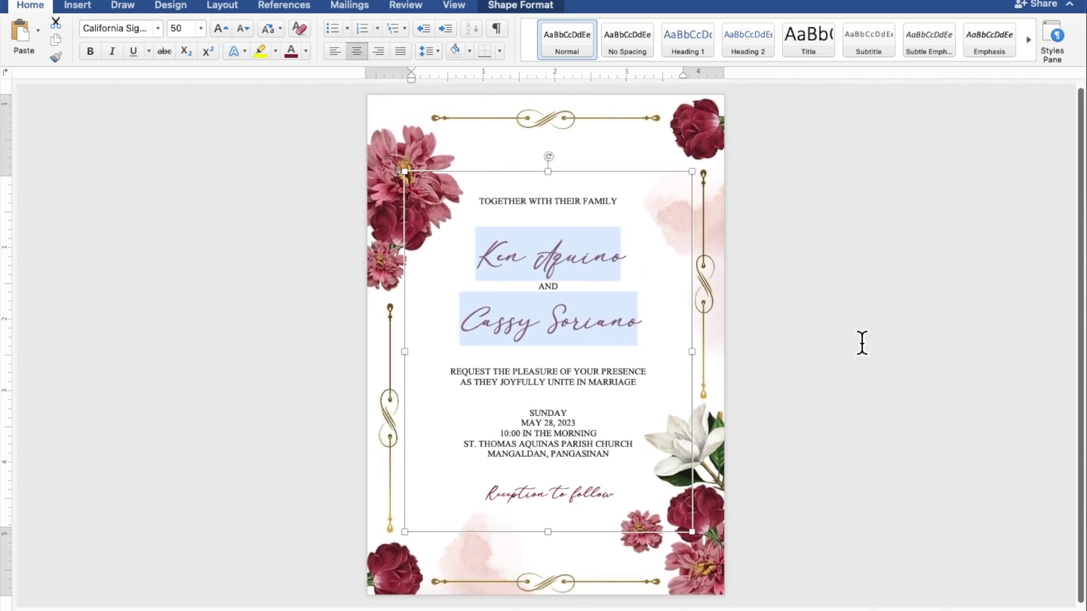
# Step: Add blank lines between the opening line, request lines, Reception line and date block
pyautogui.click(588, 220)
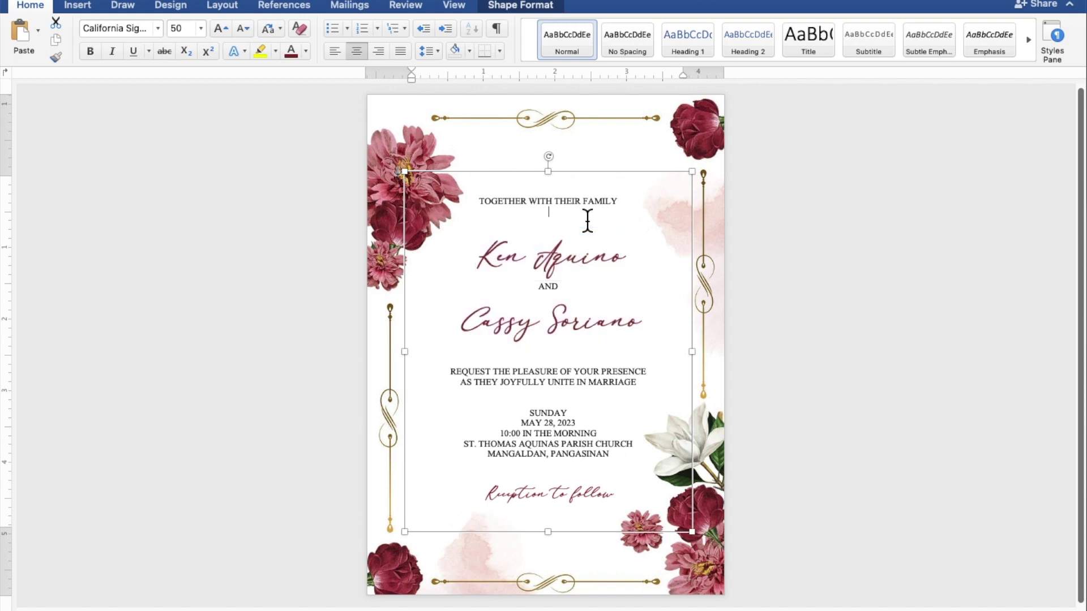
pyautogui.press('Return')
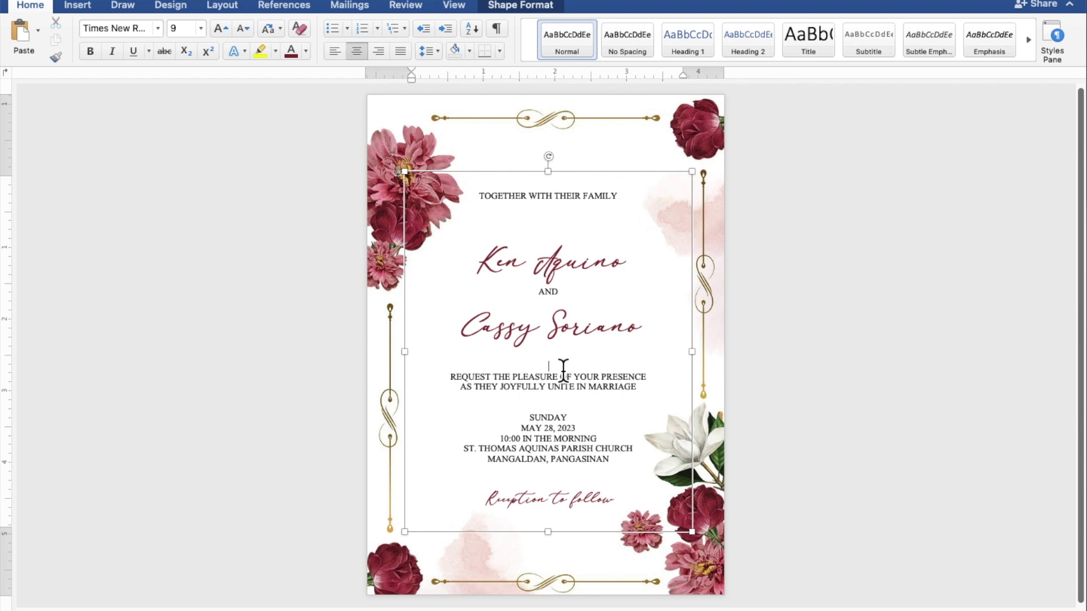
pyautogui.press('Return')
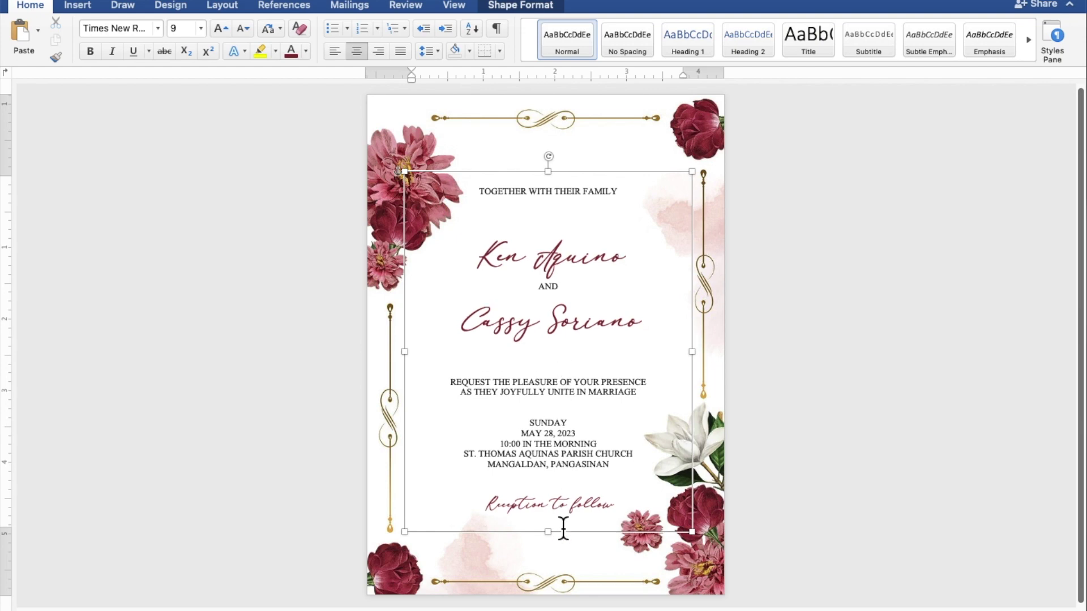
pyautogui.press('Return')
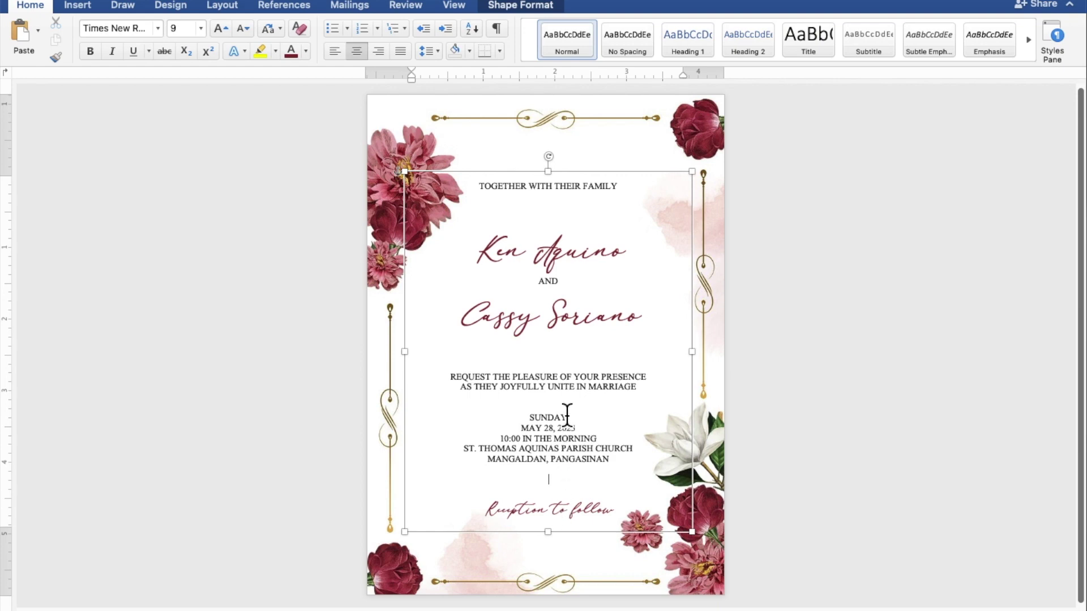
pyautogui.press('Return')
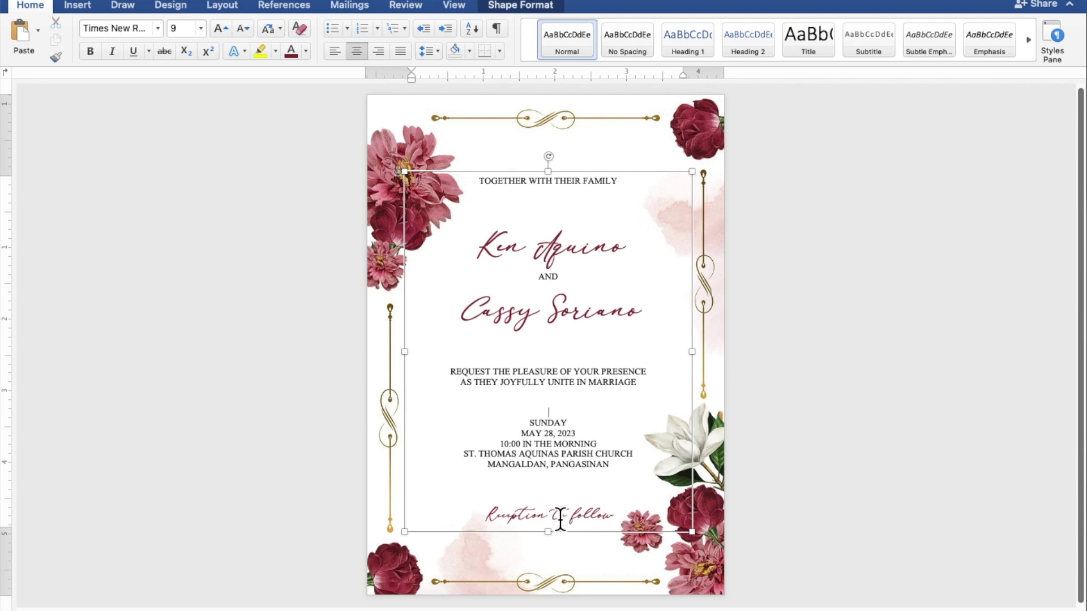
# Step: Stretch the text box to about 4" by 5.27" and shift it slightly up and left
pyautogui.moveTo(560, 547); pyautogui.dragTo(560, 560)
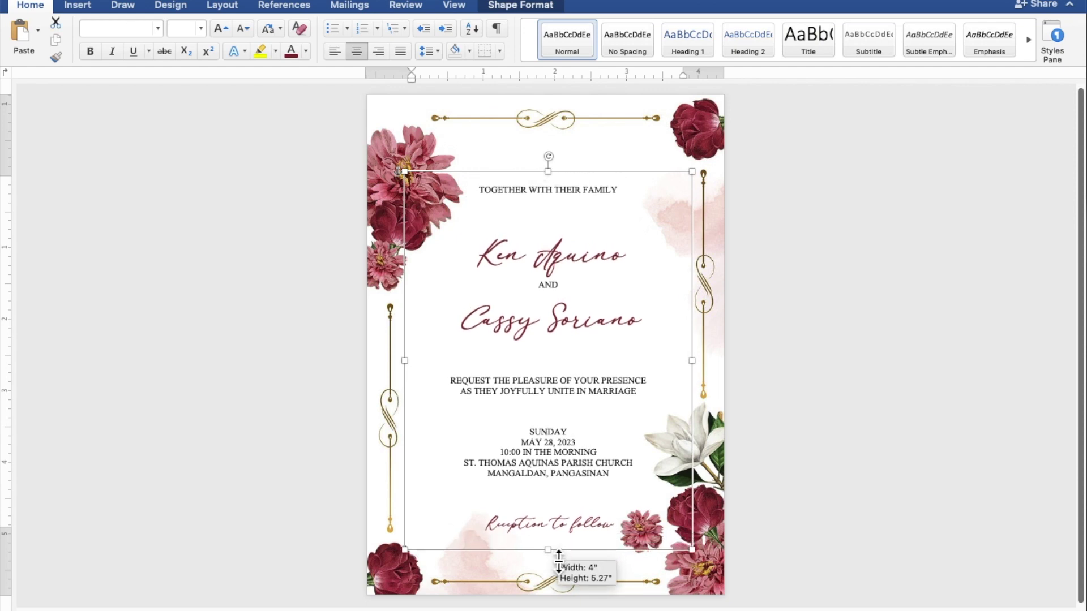
pyautogui.moveTo(559, 558); pyautogui.dragTo(559, 561)
pyautogui.press('Left')
pyautogui.press('Up')
pyautogui.press('Up')
pyautogui.press('Up')
pyautogui.press('Up')
pyautogui.press('Up')
pyautogui.press('Up')
pyautogui.press('Up')
pyautogui.press('Up')
pyautogui.press('Up')
pyautogui.press('Up')
pyautogui.press('Up')
pyautogui.press('Up')
pyautogui.press('Up')
pyautogui.press('Up')
pyautogui.press('Up')
pyautogui.press('Up')
pyautogui.press('Up')
pyautogui.press('Up')
pyautogui.press('Up')
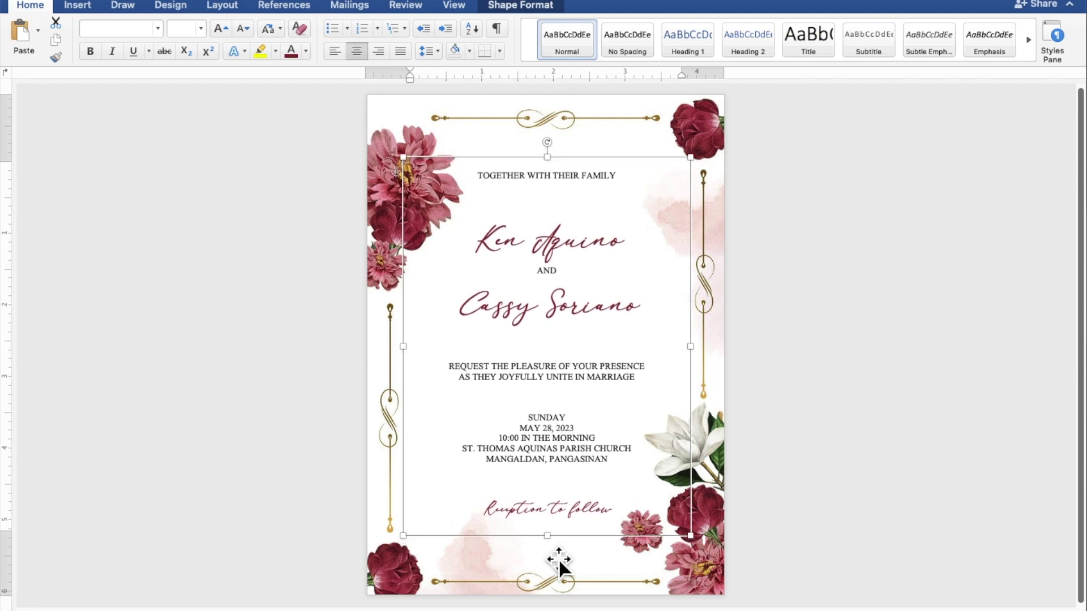
pyautogui.click(936, 452)
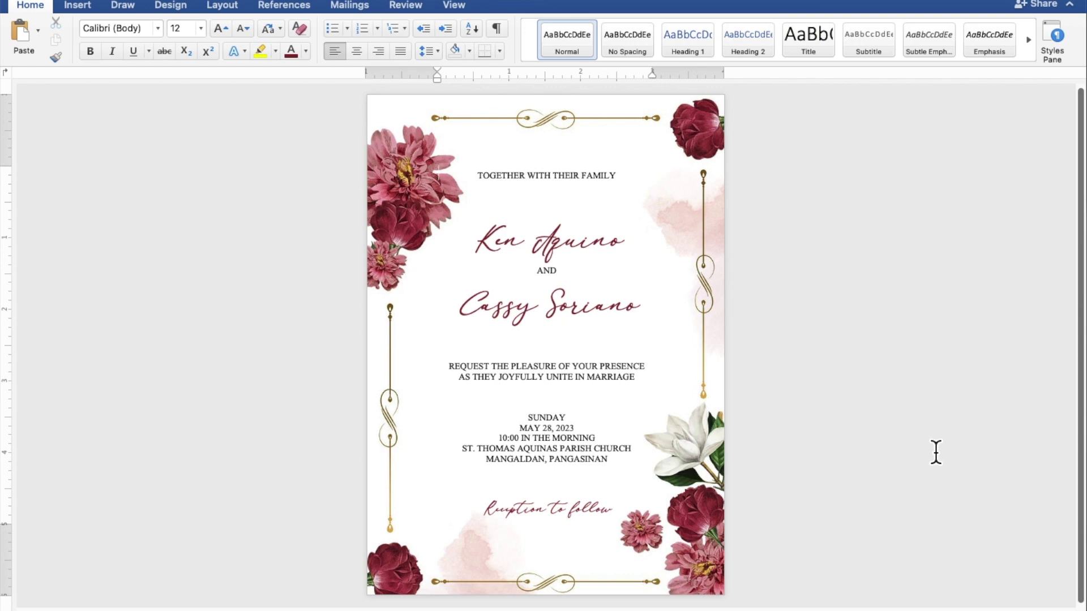